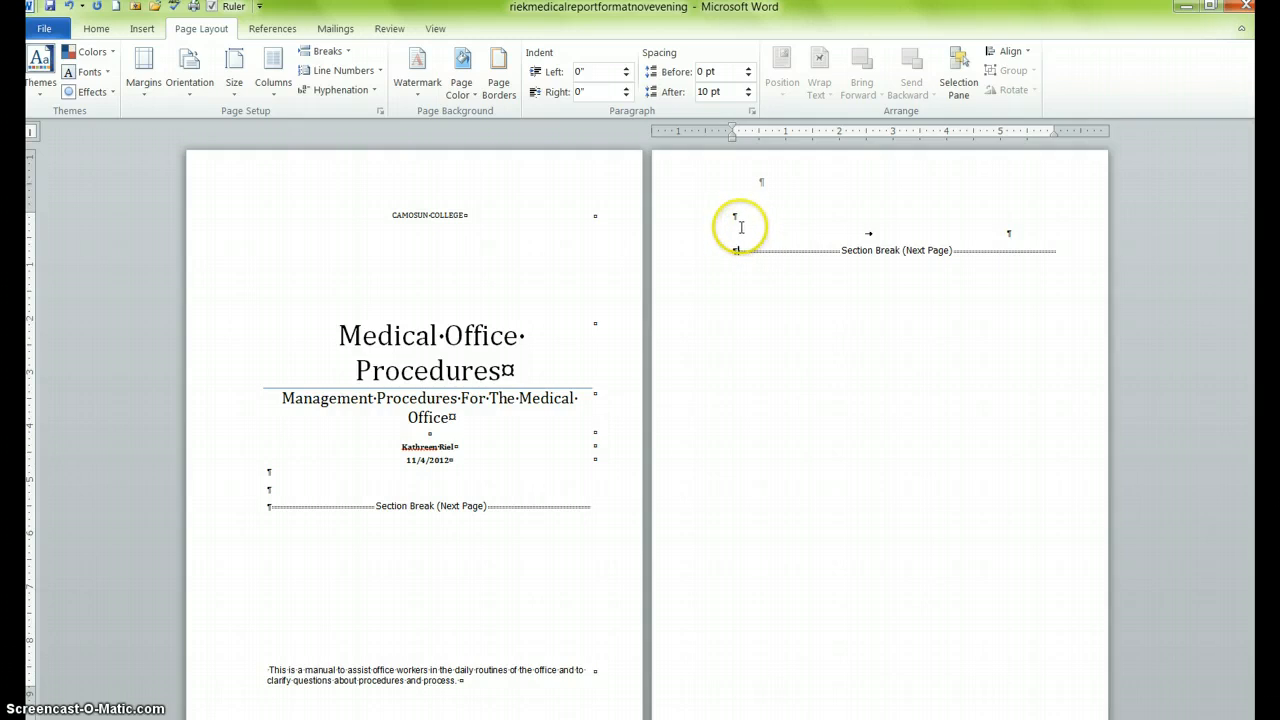
Open the options for a custom table of contents at the empty paragraph before page 2's section break.
{"action": "left_click", "coordinate": [742, 229]}
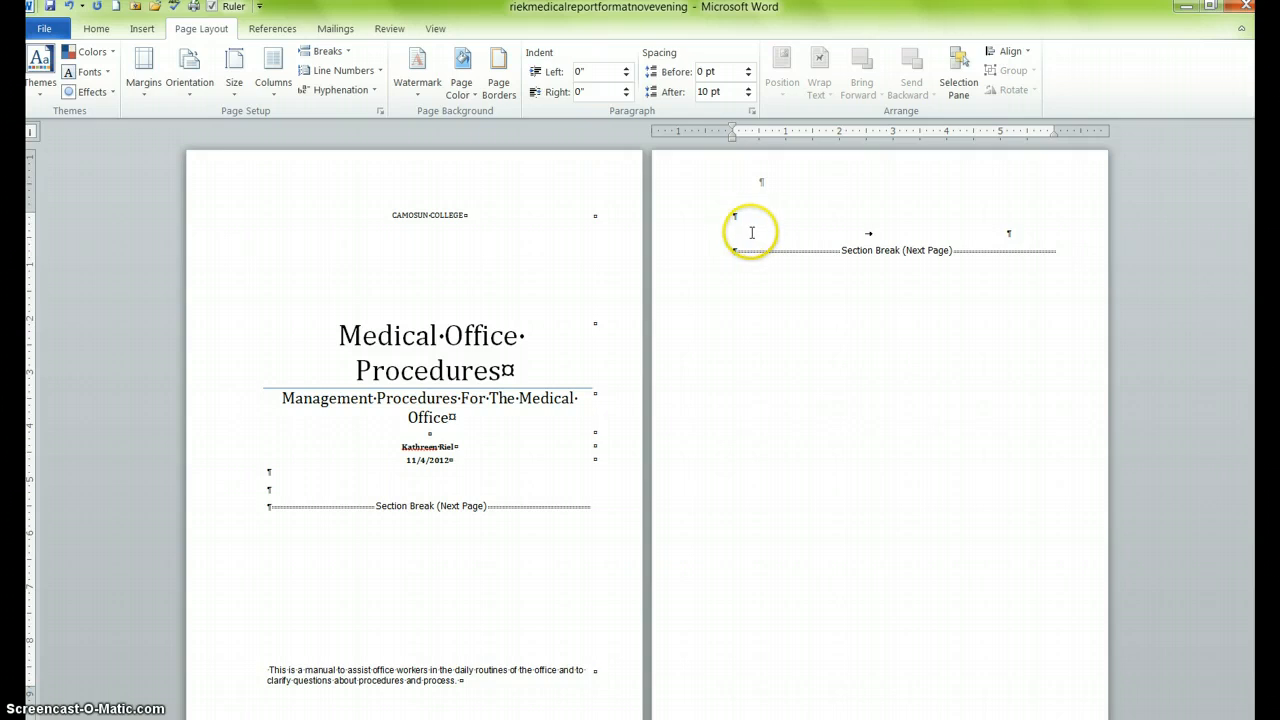
{"action": "left_click", "coordinate": [100, 32]}
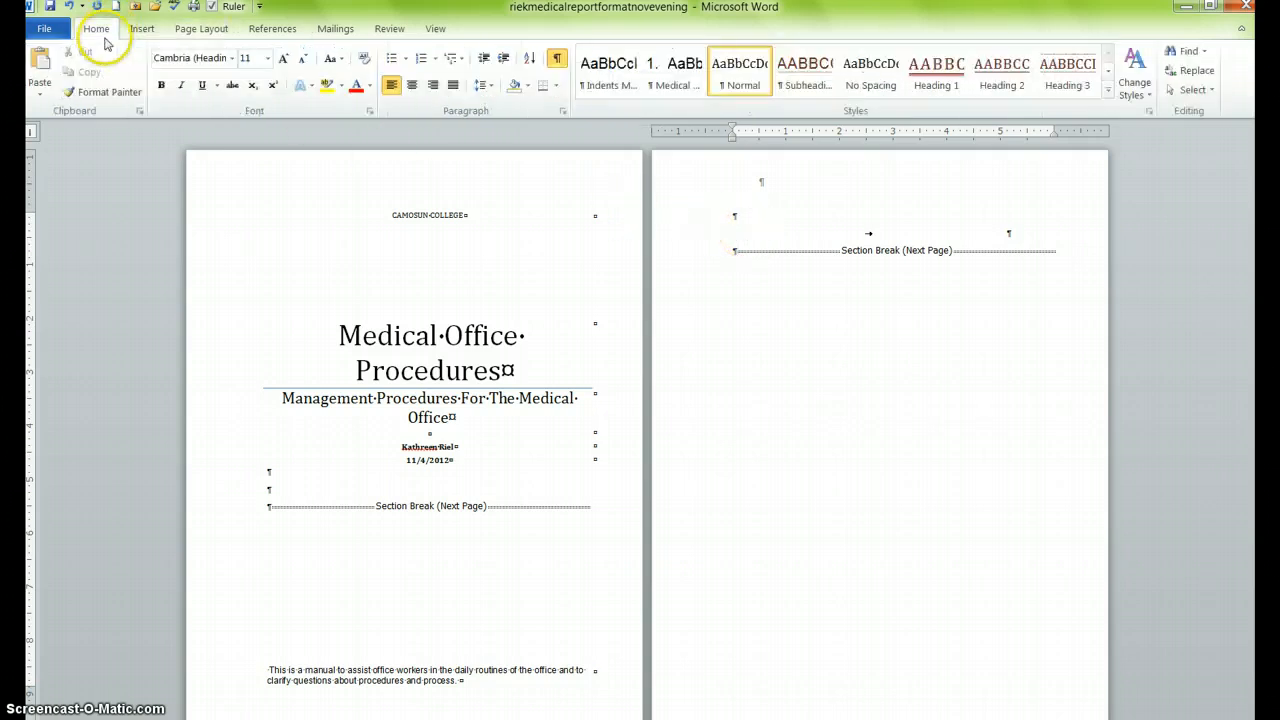
{"action": "key", "text": "ctrl+shift+8"}
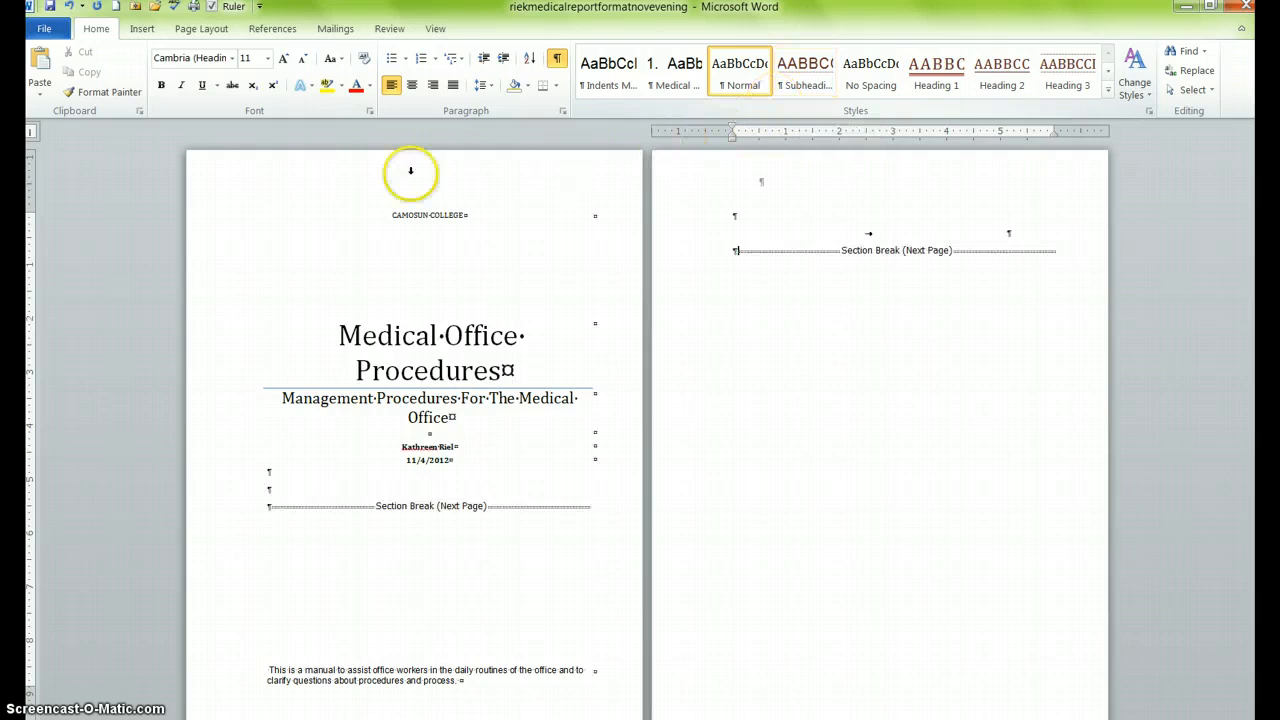
{"action": "left_click", "coordinate": [273, 29]}
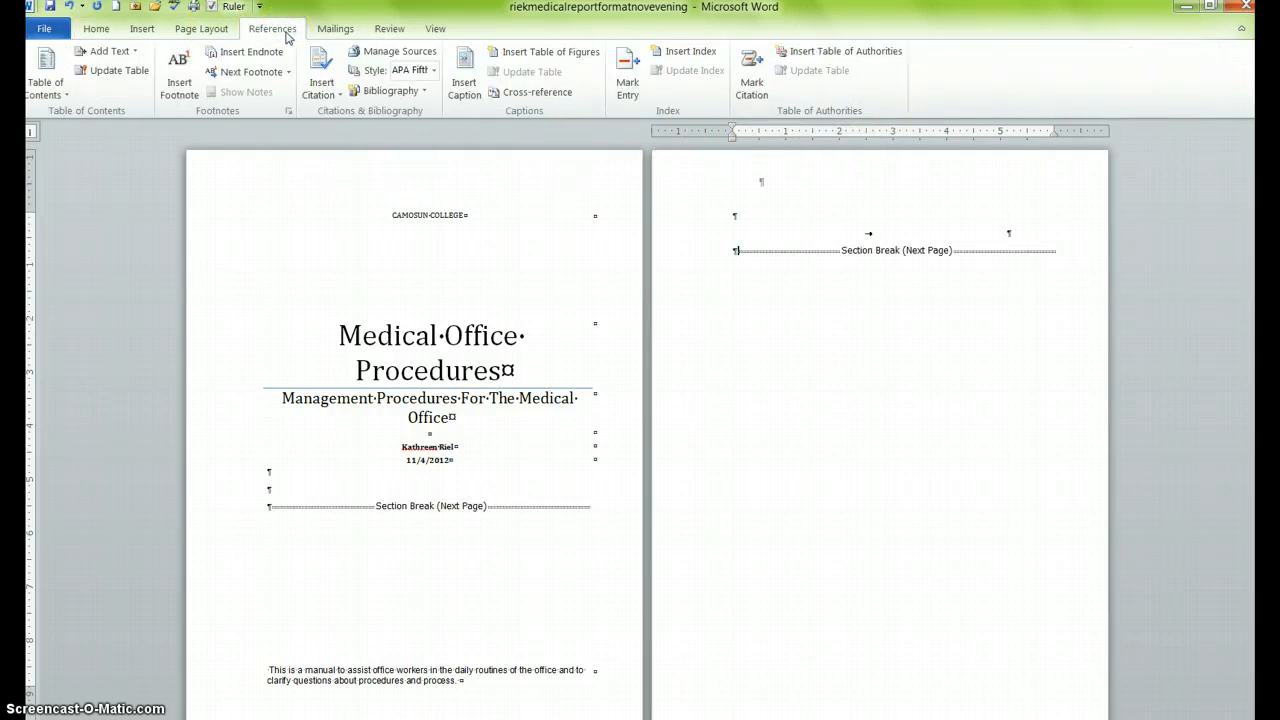
{"action": "left_click", "coordinate": [63, 97]}
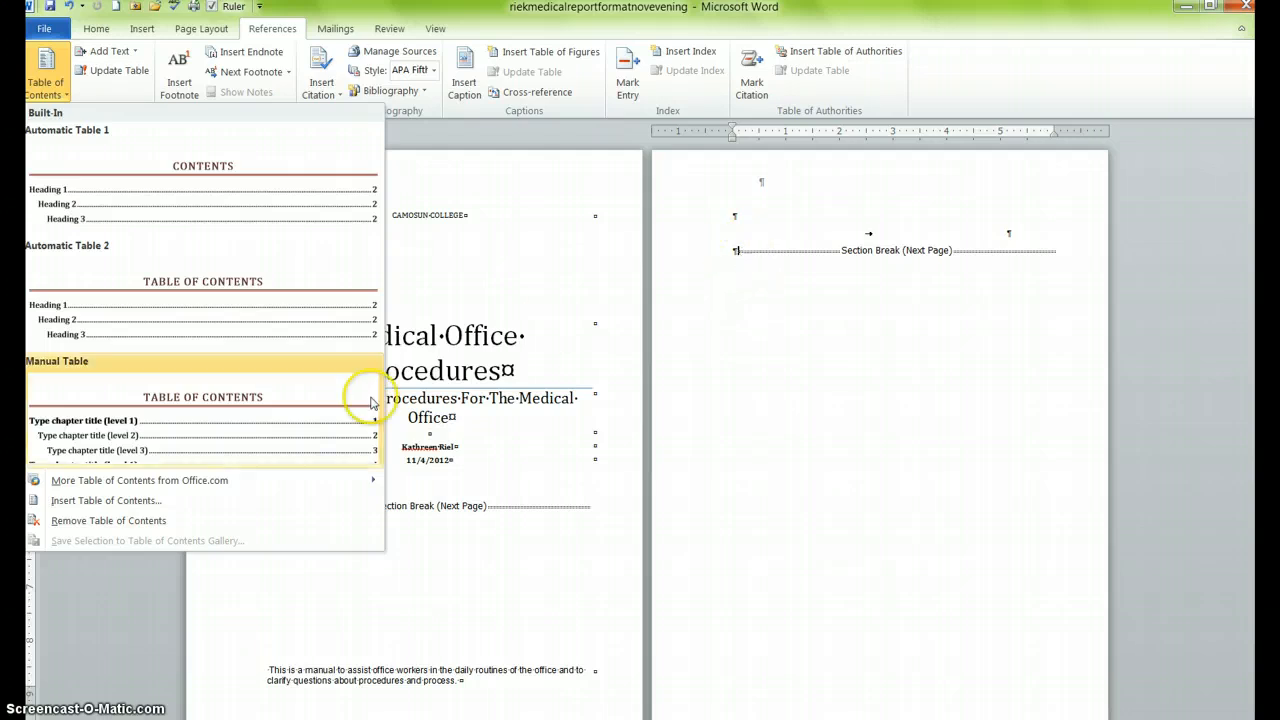
{"action": "left_click", "coordinate": [134, 502]}
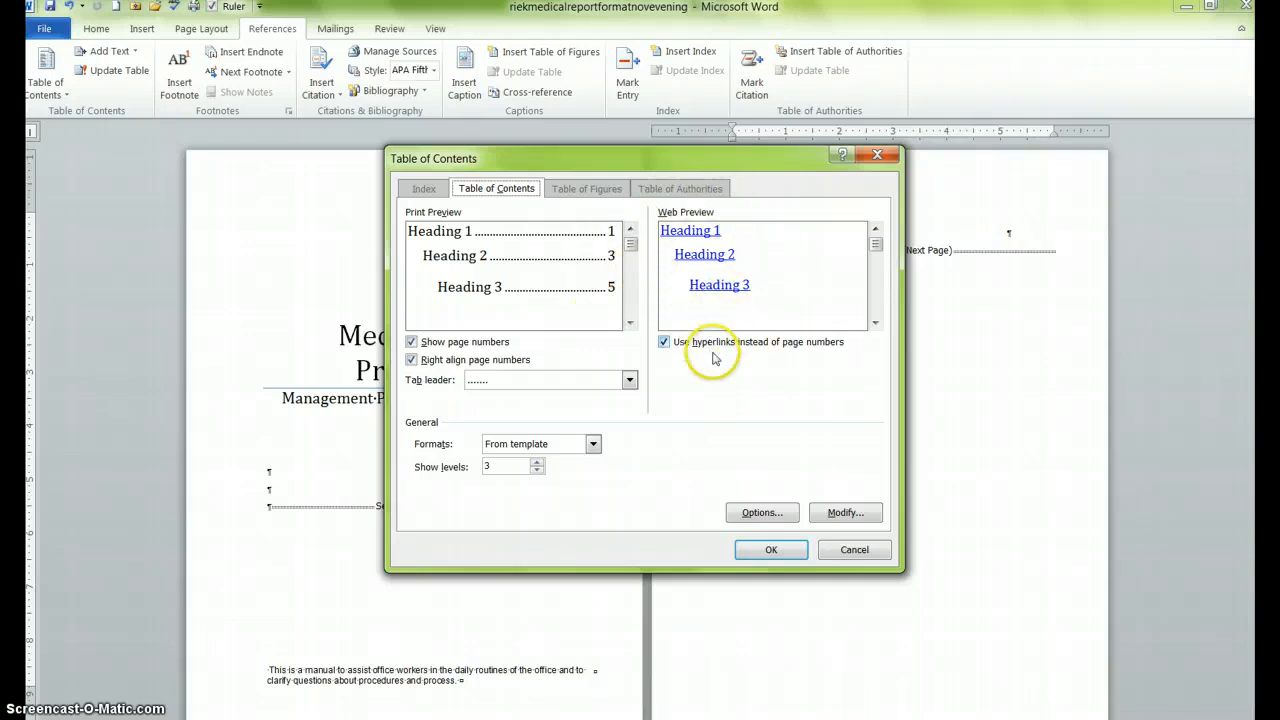
{"action": "left_click", "coordinate": [777, 514]}
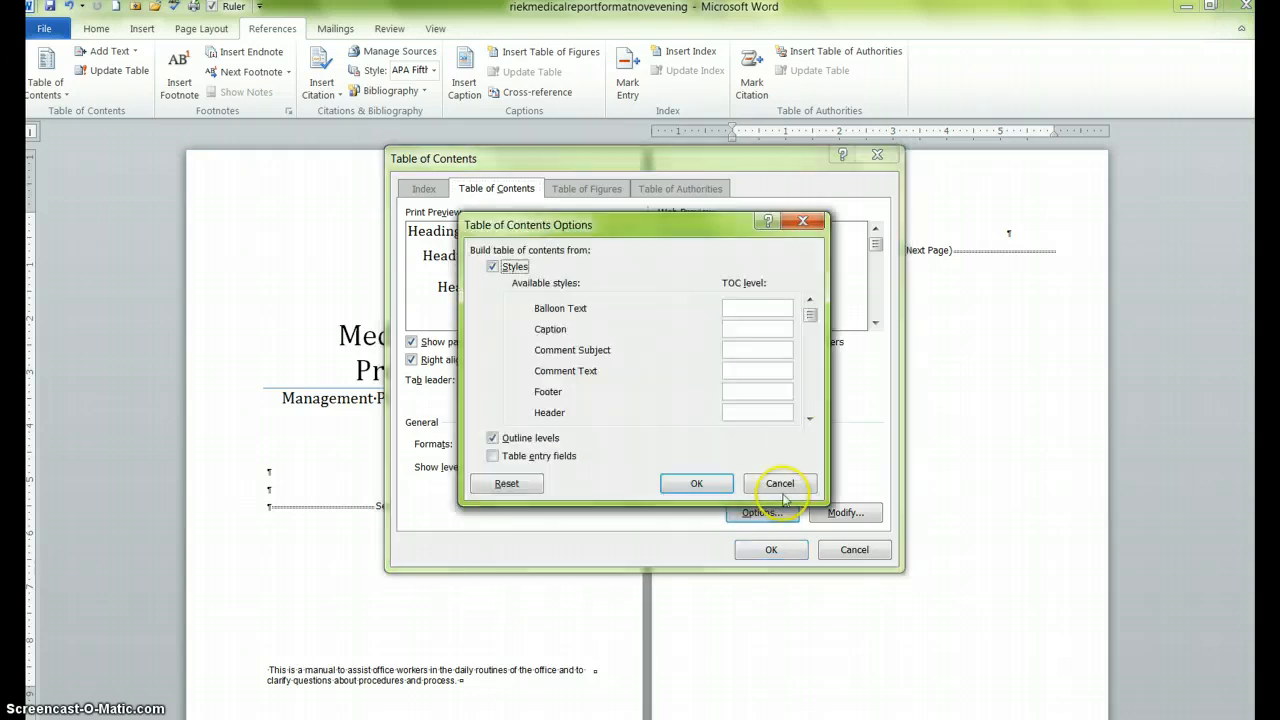
Clear the TOC levels of the Heading 1, Heading 2 and Heading 3 styles.
{"action": "left_click", "coordinate": [811, 420]}
{"action": "left_click", "coordinate": [811, 420]}
{"action": "double_click", "coordinate": [811, 420]}
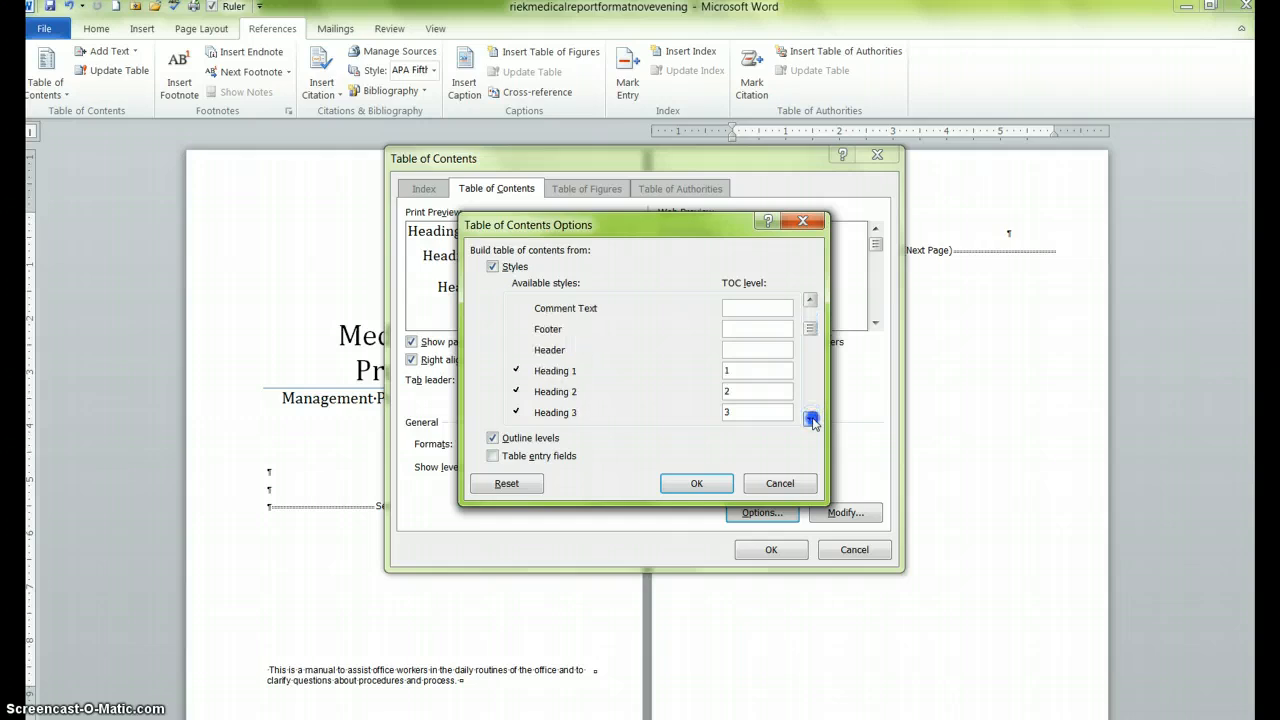
{"action": "left_click", "coordinate": [811, 420]}
{"action": "left_click", "coordinate": [743, 349]}
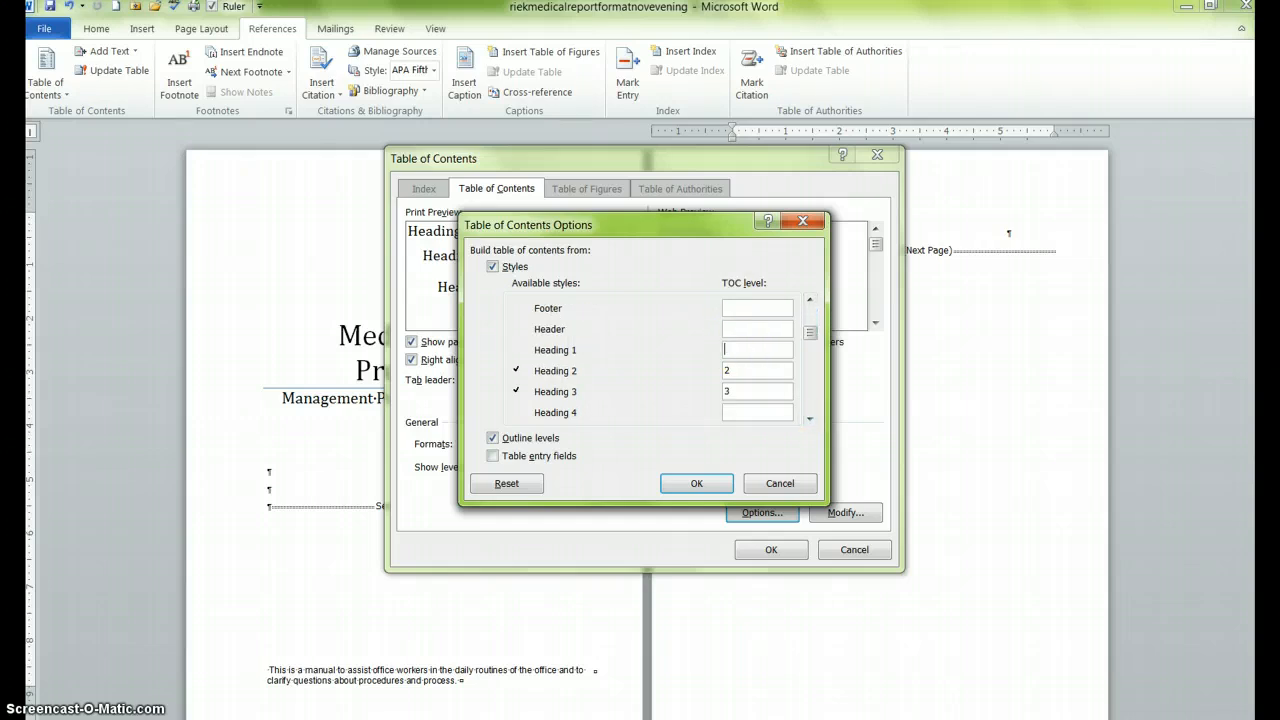
{"action": "left_click", "coordinate": [718, 368]}
{"action": "key", "text": "BackSpace"}
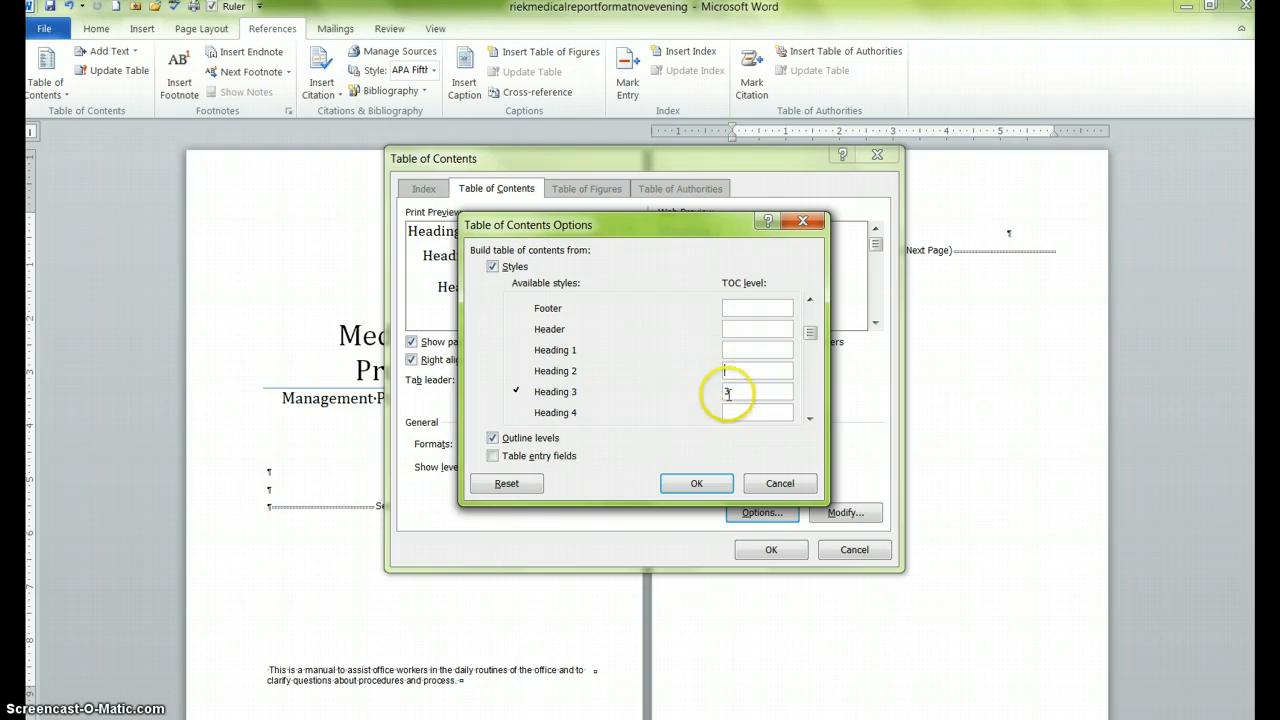
{"action": "left_click", "coordinate": [731, 391]}
{"action": "key", "text": "BackSpace"}
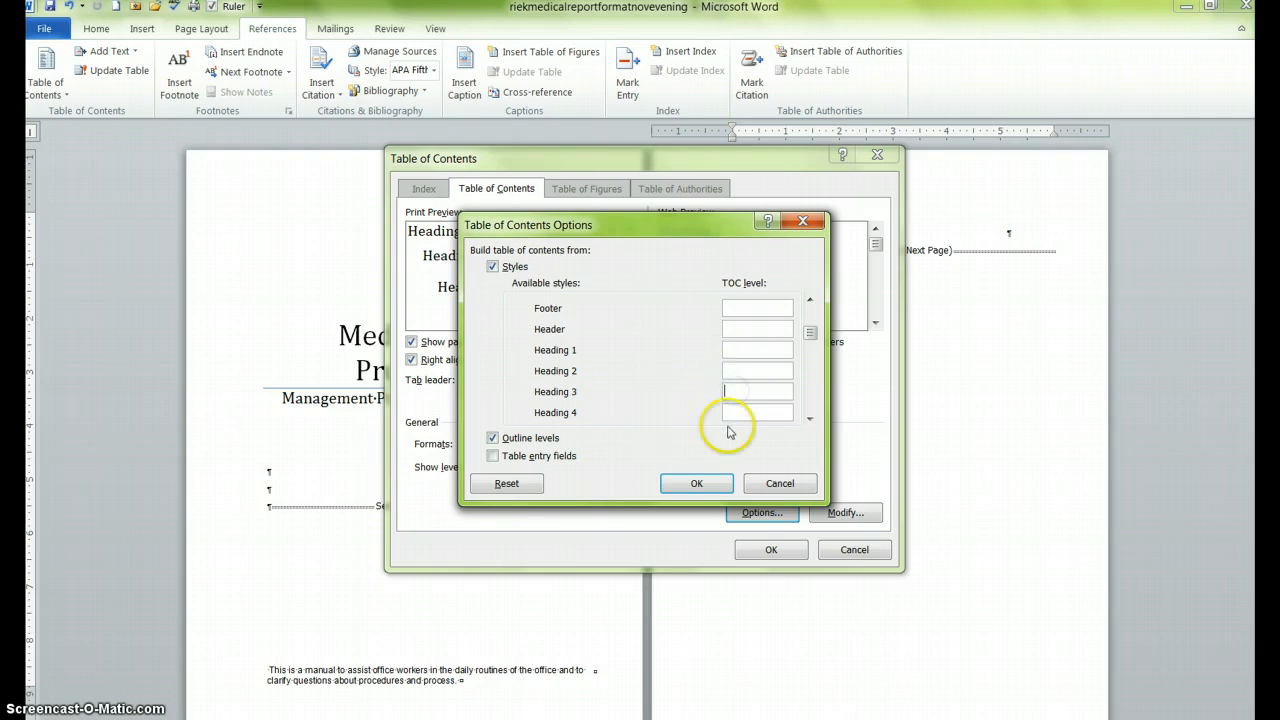
Assign TOC level 1 to the Subheadings Medical Office style and insert the table of contents.
{"action": "left_click", "coordinate": [810, 419]}
{"action": "left_click", "coordinate": [809, 420]}
{"action": "left_click", "coordinate": [809, 420]}
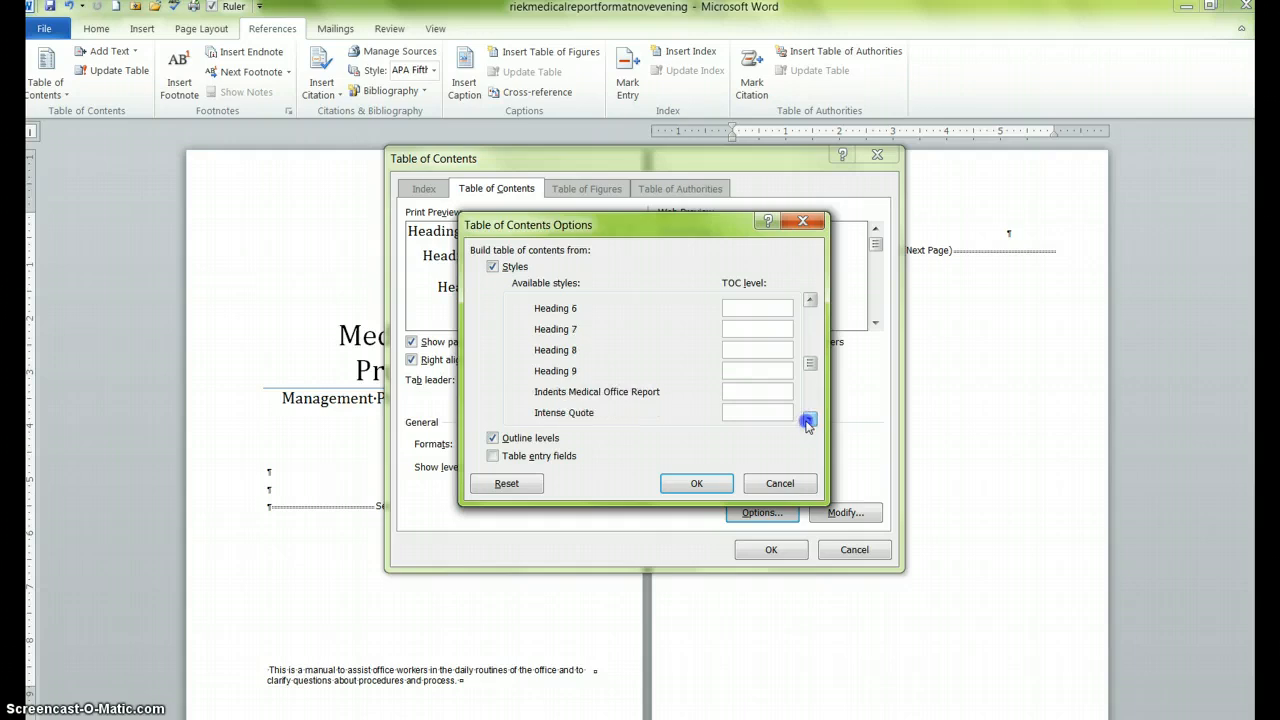
{"action": "left_click", "coordinate": [809, 420]}
{"action": "left_click", "coordinate": [809, 420]}
{"action": "left_click", "coordinate": [809, 420]}
{"action": "left_click", "coordinate": [809, 420]}
{"action": "left_click", "coordinate": [809, 420]}
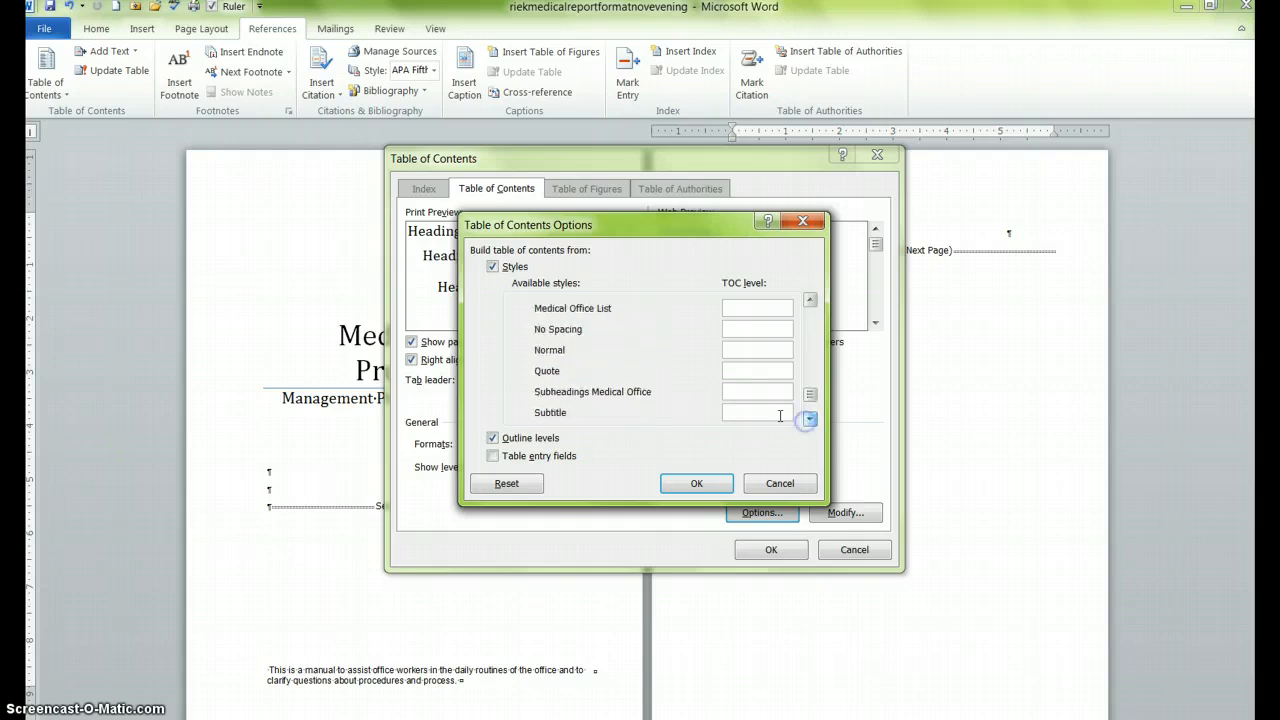
{"action": "left_click", "coordinate": [735, 391]}
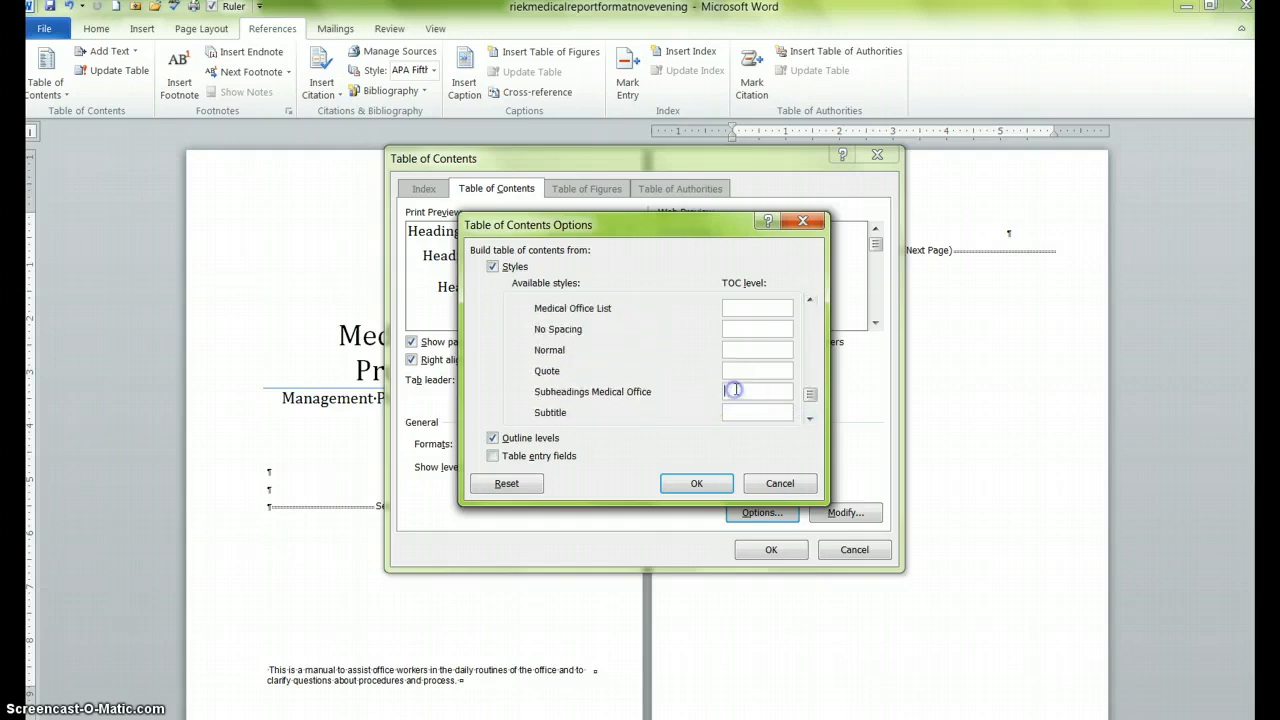
{"action": "type", "text": "1"}
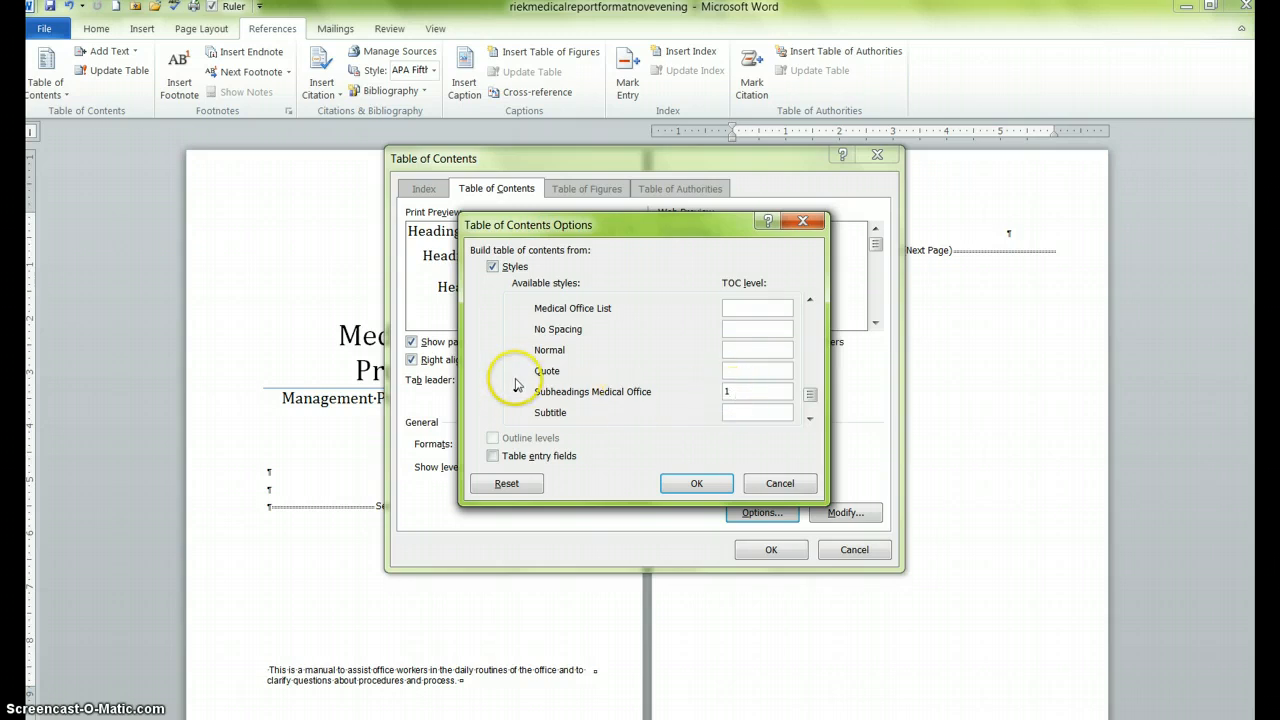
{"action": "left_click", "coordinate": [712, 486]}
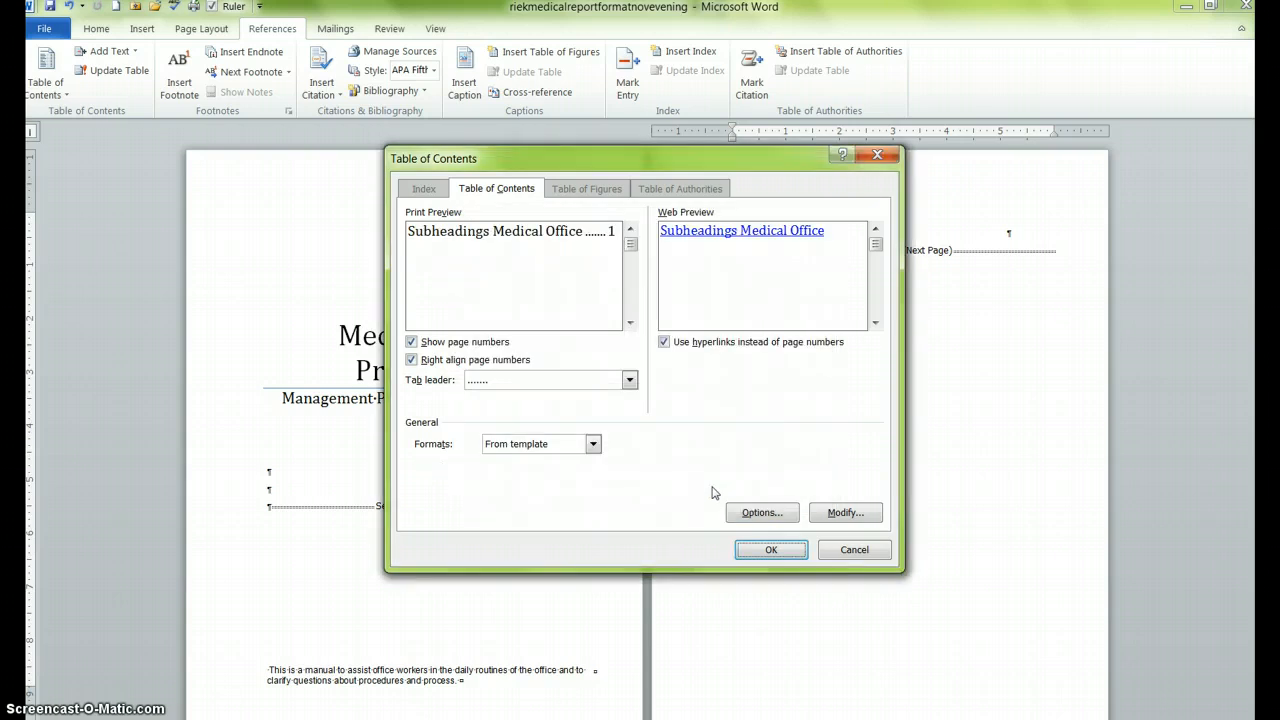
{"action": "left_click", "coordinate": [771, 550]}
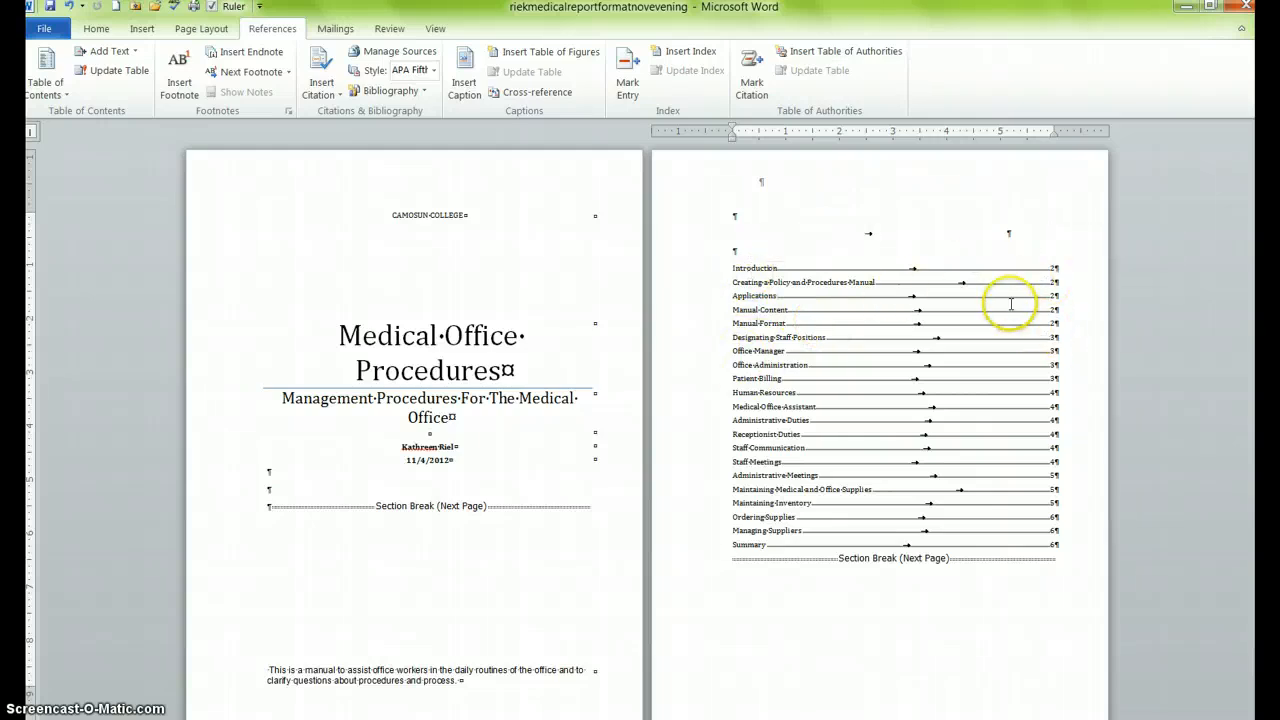
Hide the paragraph marks and other formatting symbols in the document.
{"action": "scroll", "coordinate": [1008, 308], "scroll_direction": "down", "scroll_amount": 3}
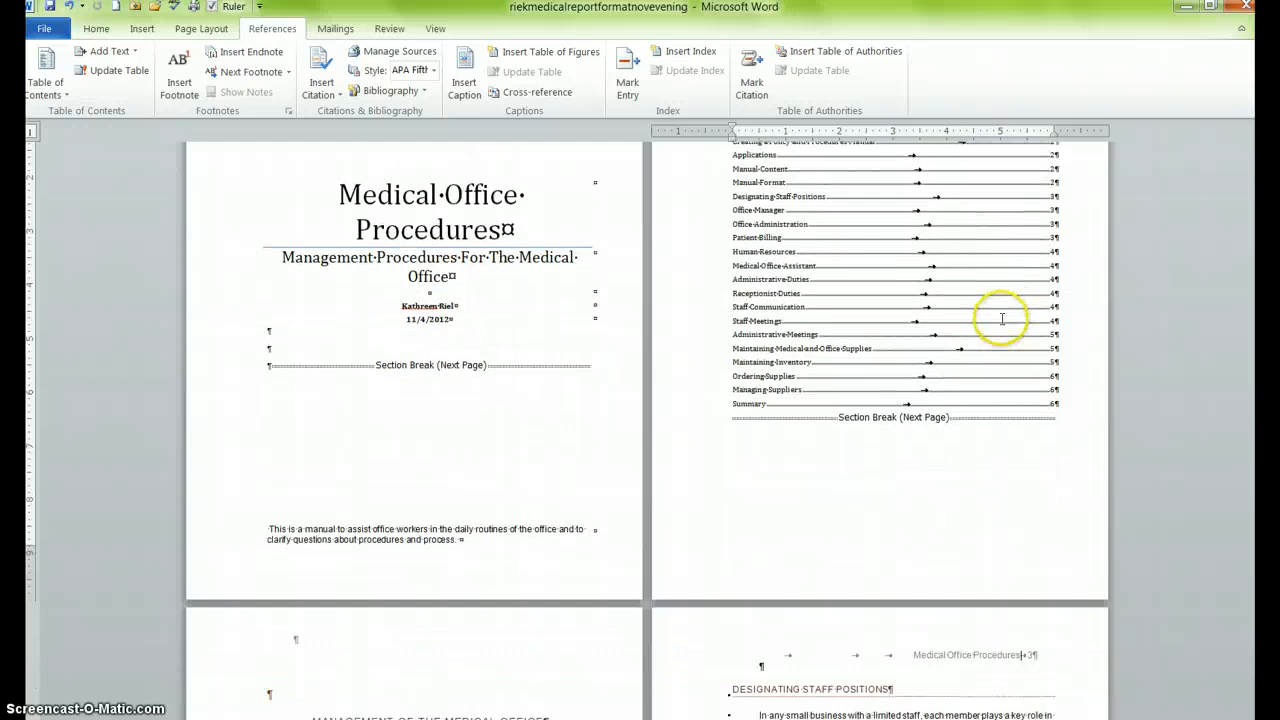
{"action": "scroll", "coordinate": [1002, 318], "scroll_direction": "down", "scroll_amount": 7}
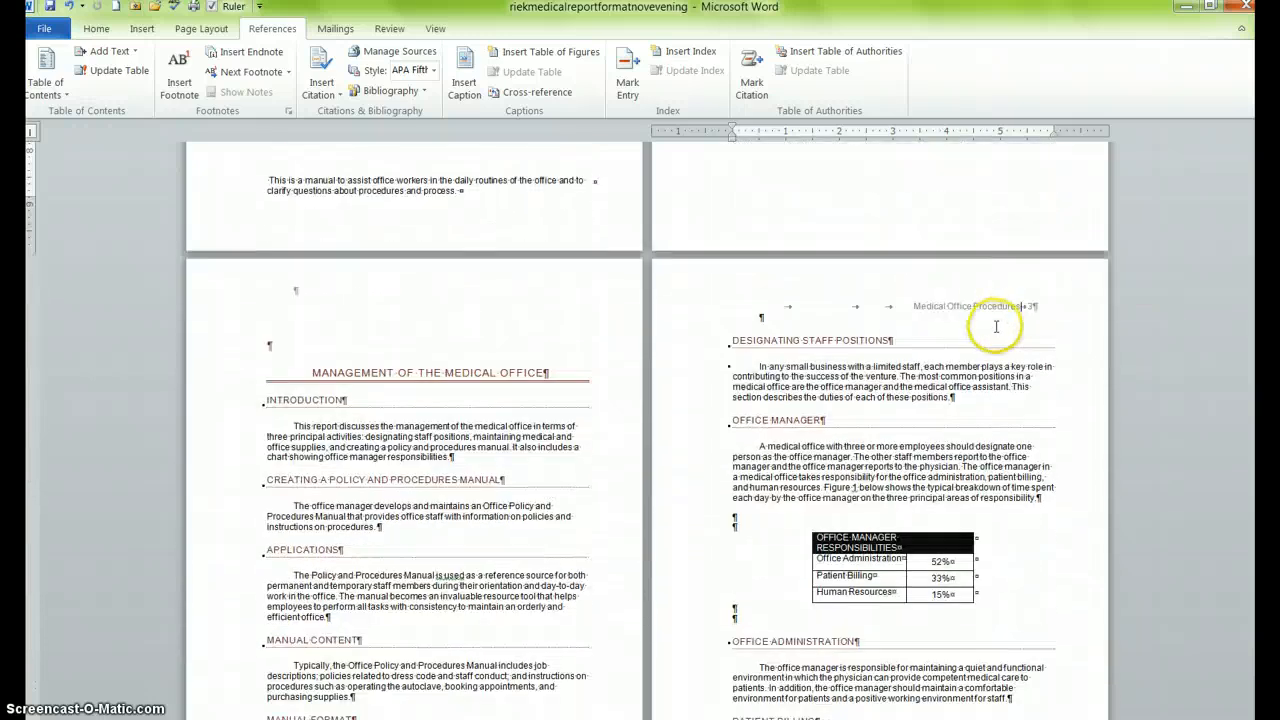
{"action": "scroll", "coordinate": [996, 326], "scroll_direction": "up", "scroll_amount": 9}
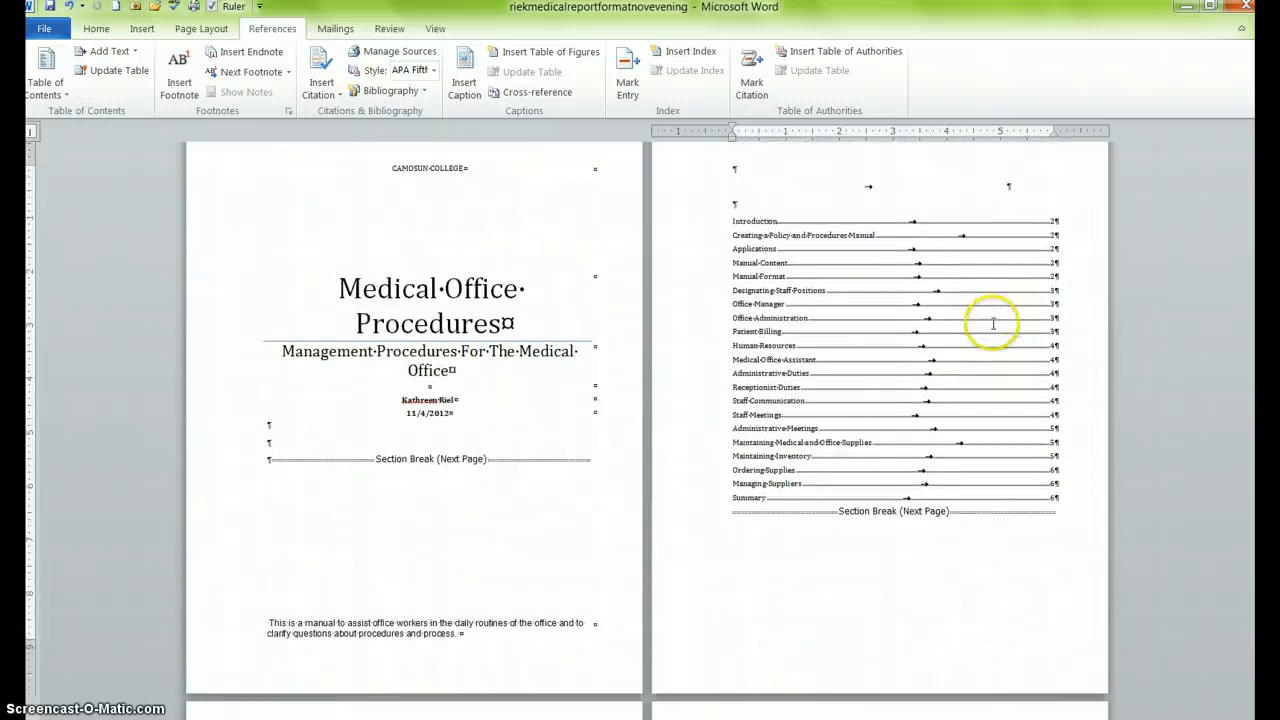
{"action": "scroll", "coordinate": [990, 318], "scroll_direction": "up", "scroll_amount": 1}
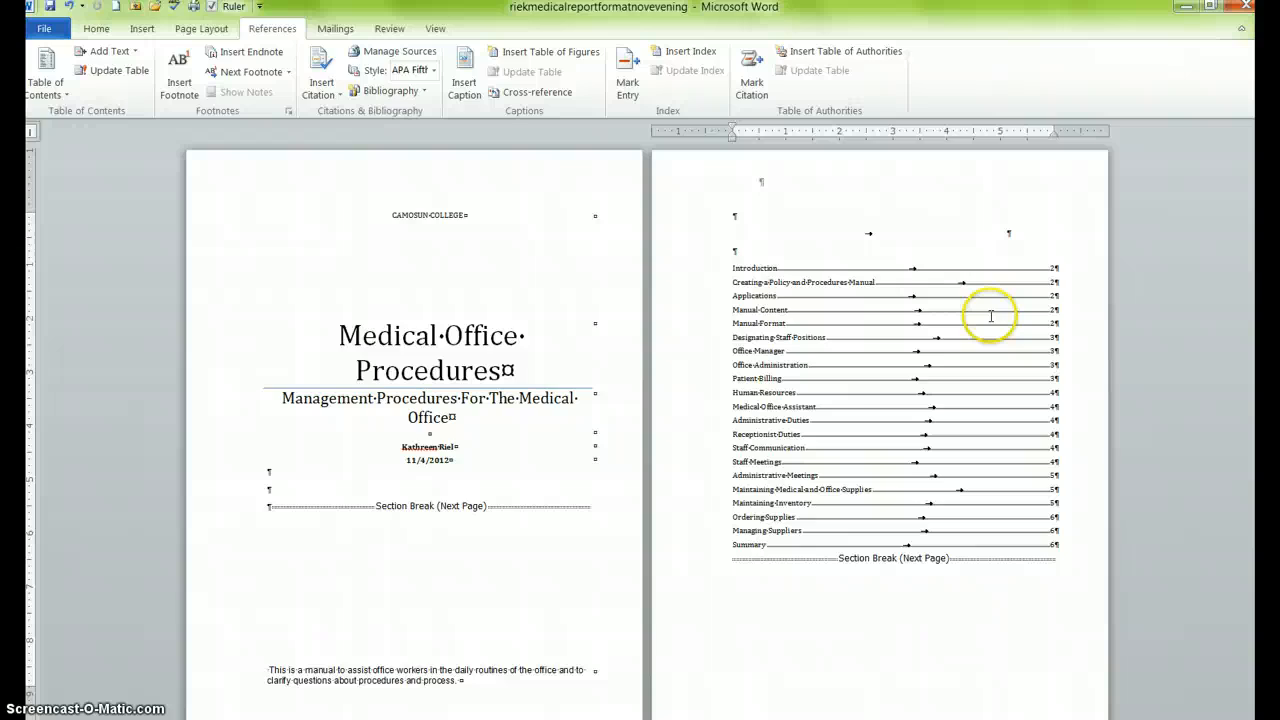
{"action": "left_click", "coordinate": [94, 31]}
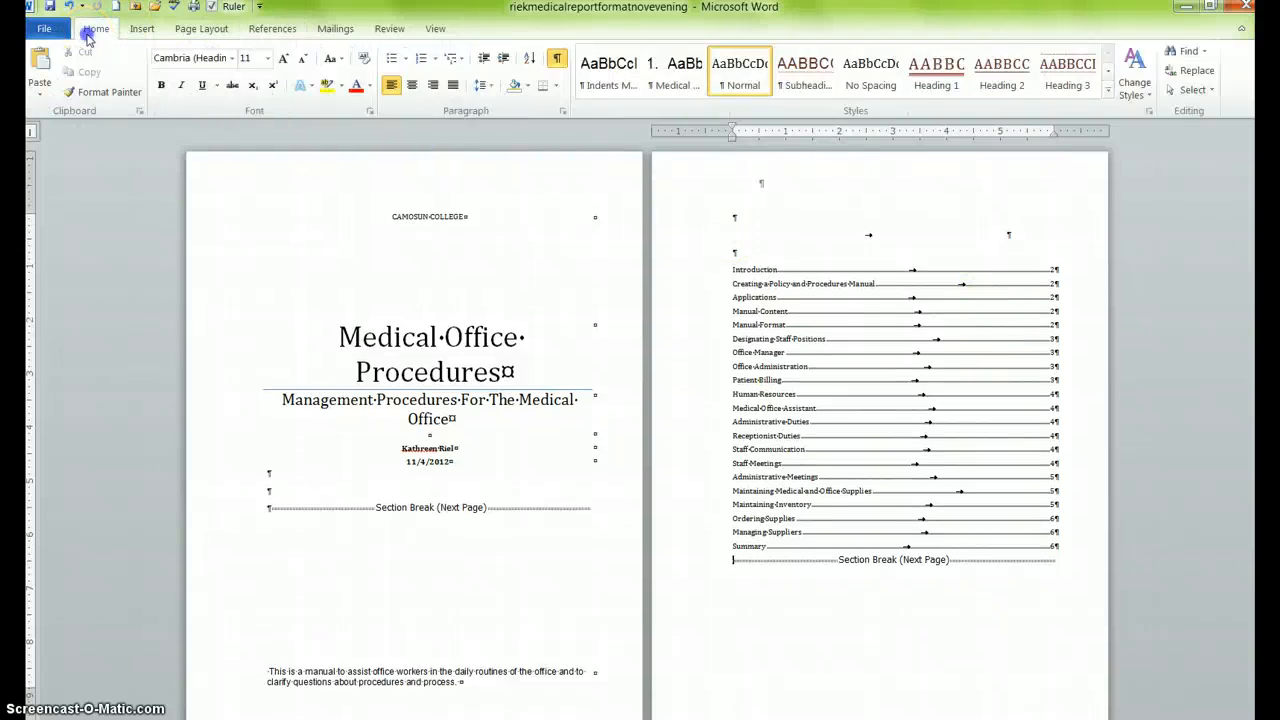
{"action": "left_click", "coordinate": [557, 60]}
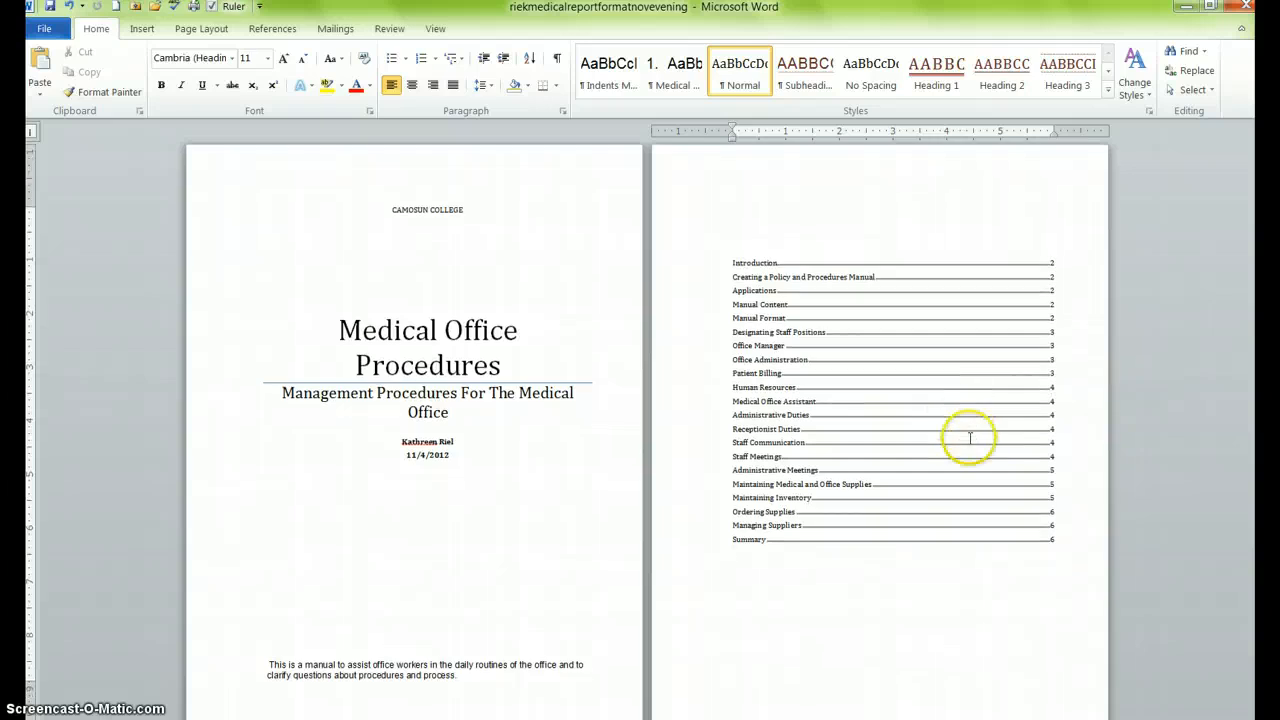
Increase the top margin of the table of contents page by about 0.8 inch to move the list down.
{"action": "scroll", "coordinate": [965, 440], "scroll_direction": "down", "scroll_amount": 6}
{"action": "scroll", "coordinate": [960, 443], "scroll_direction": "up", "scroll_amount": 4}
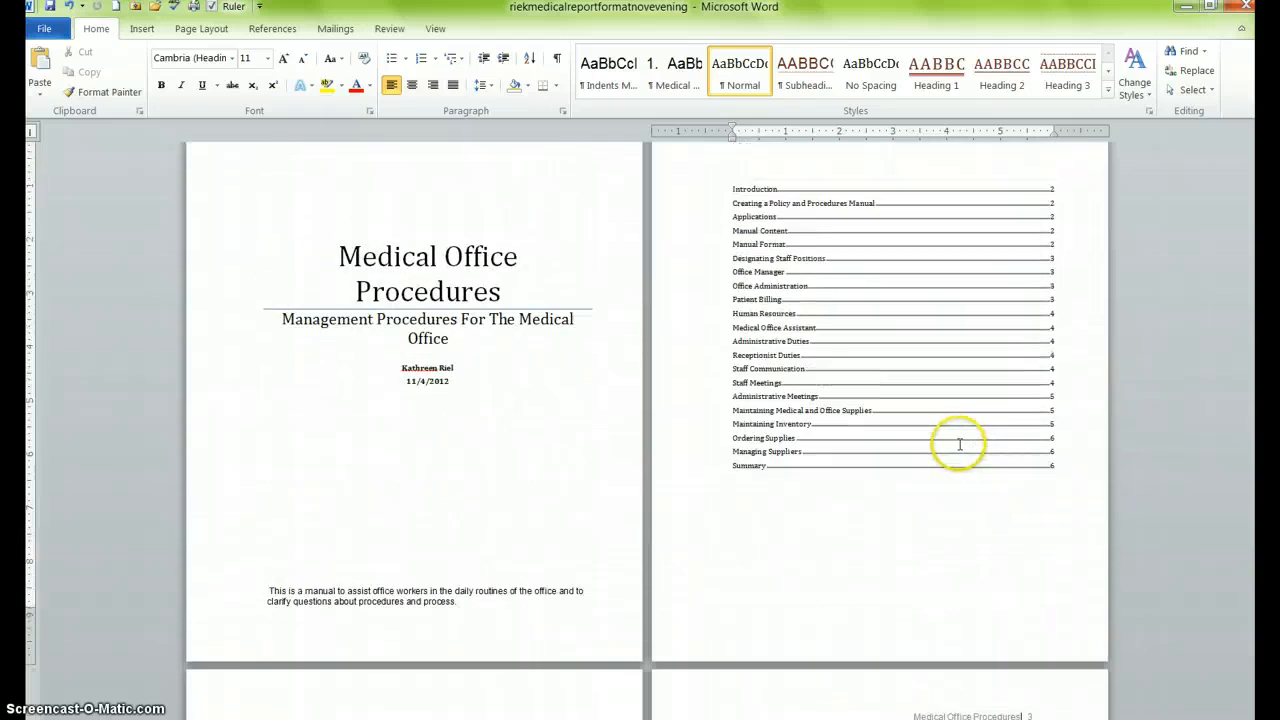
{"action": "scroll", "coordinate": [959, 443], "scroll_direction": "up", "scroll_amount": 2}
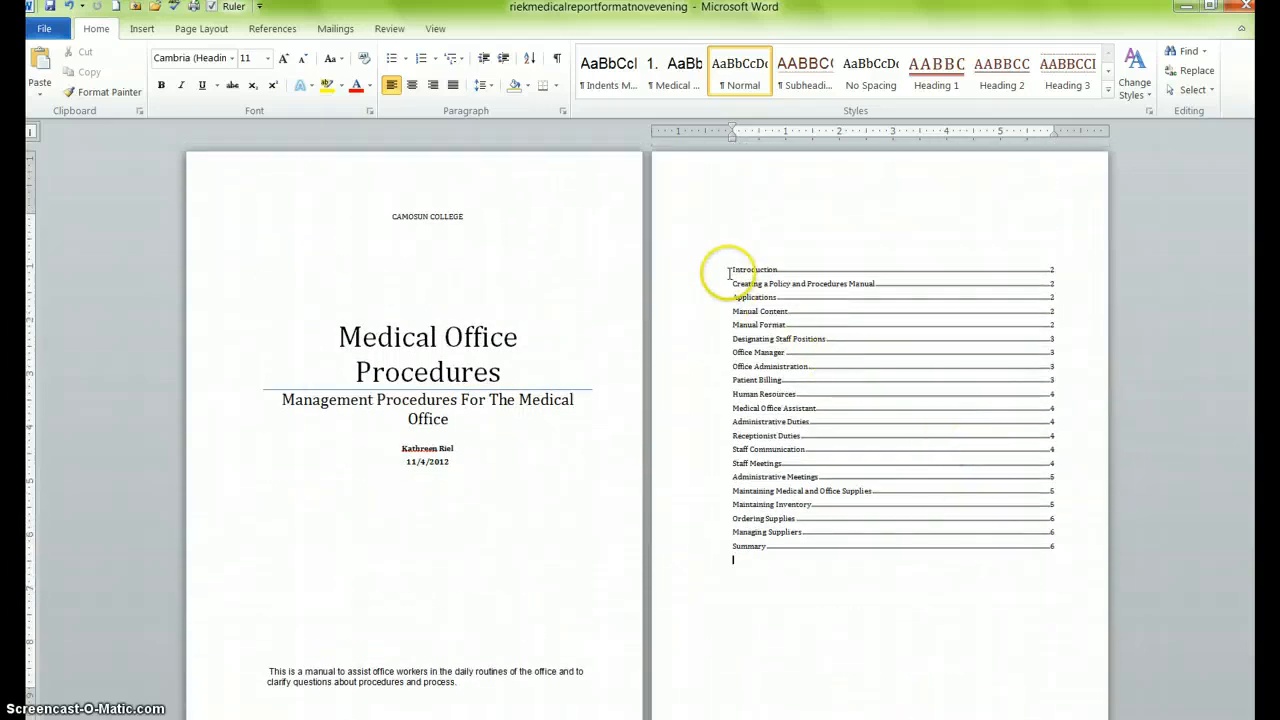
{"action": "scroll", "coordinate": [646, 430], "scroll_direction": "down", "scroll_amount": 1}
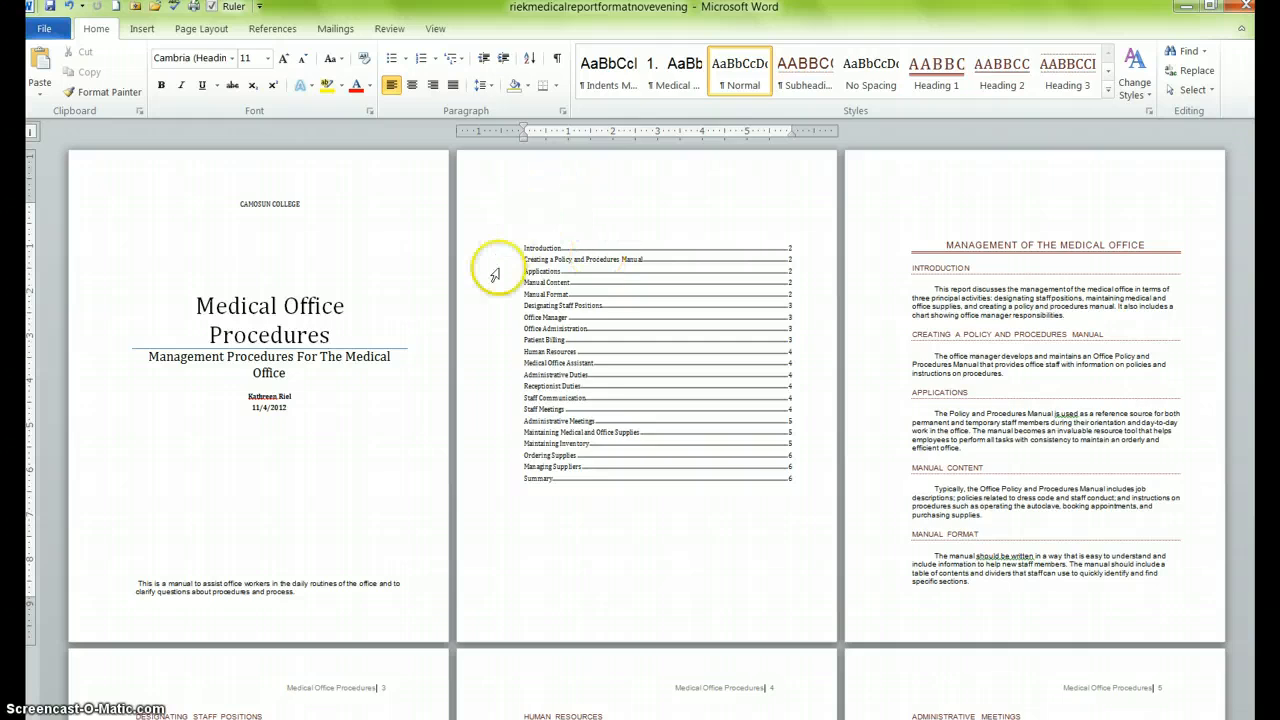
{"action": "left_click", "coordinate": [518, 247]}
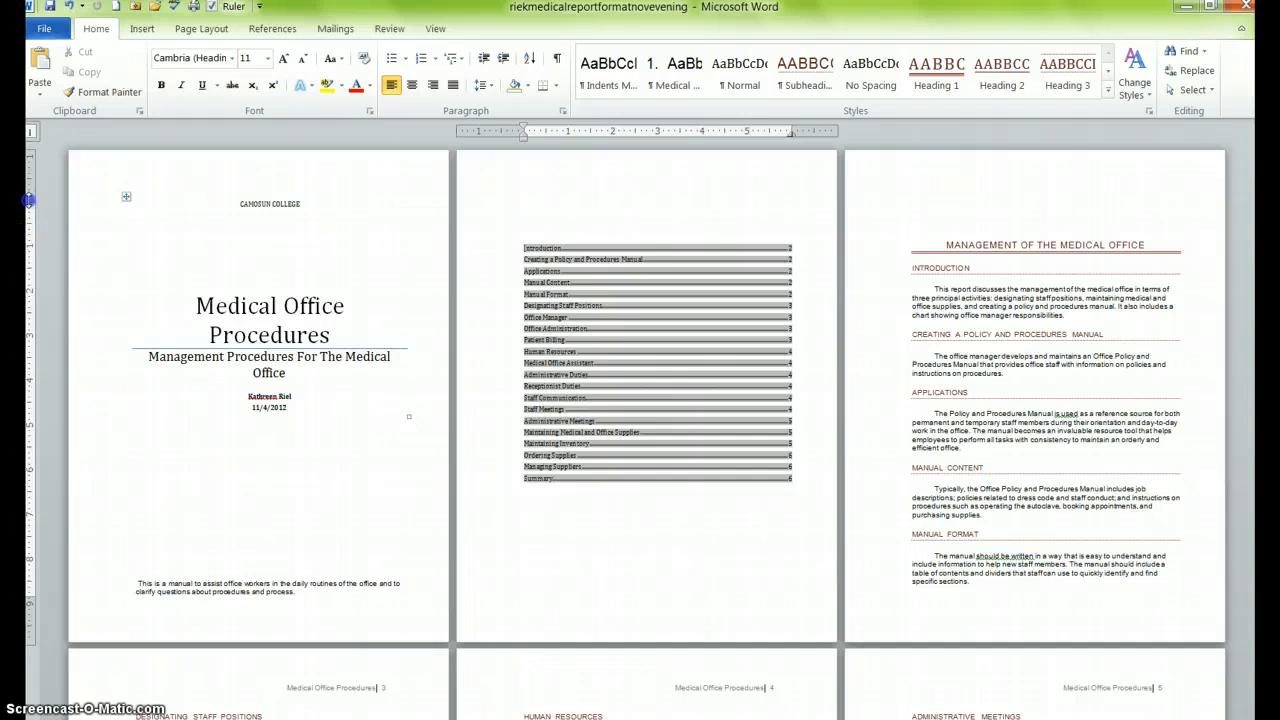
{"action": "left_click_drag", "start_coordinate": [30, 200], "coordinate": [30, 241]}
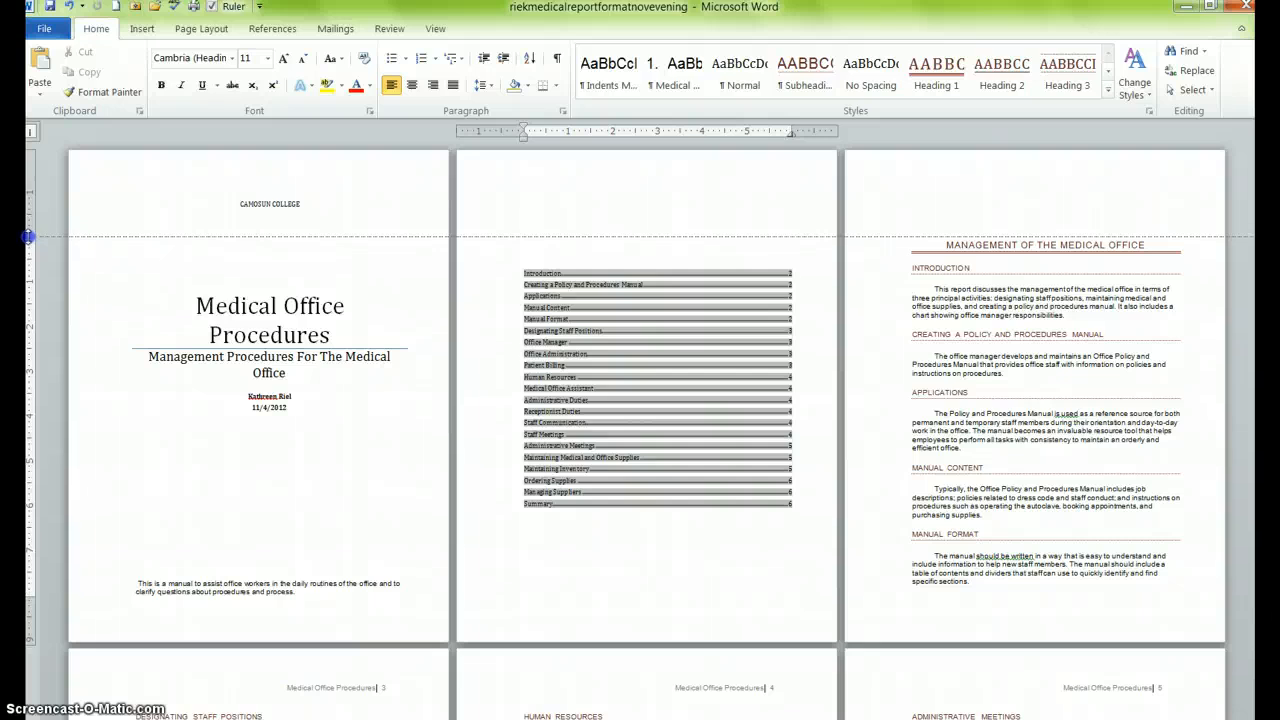
{"action": "left_click", "coordinate": [660, 590]}
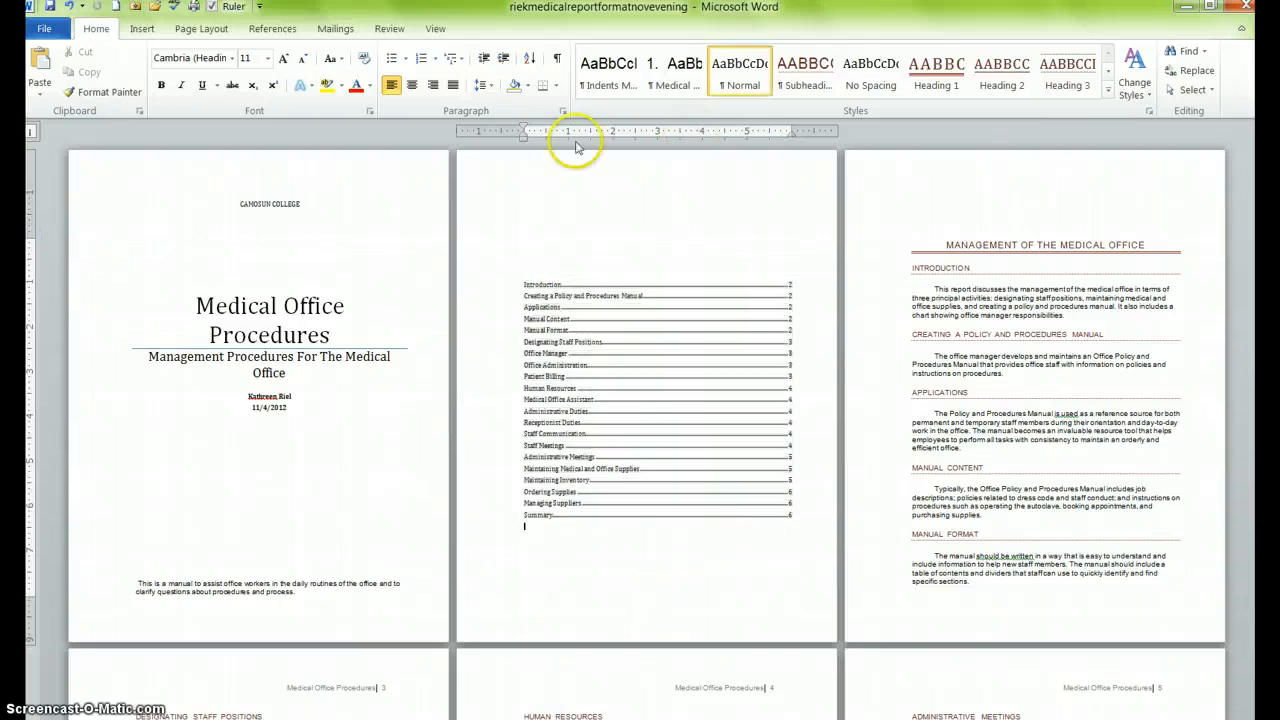
Try to change the table of contents to Arial with only the cursor placed inside it.
{"action": "left_click", "coordinate": [694, 468]}
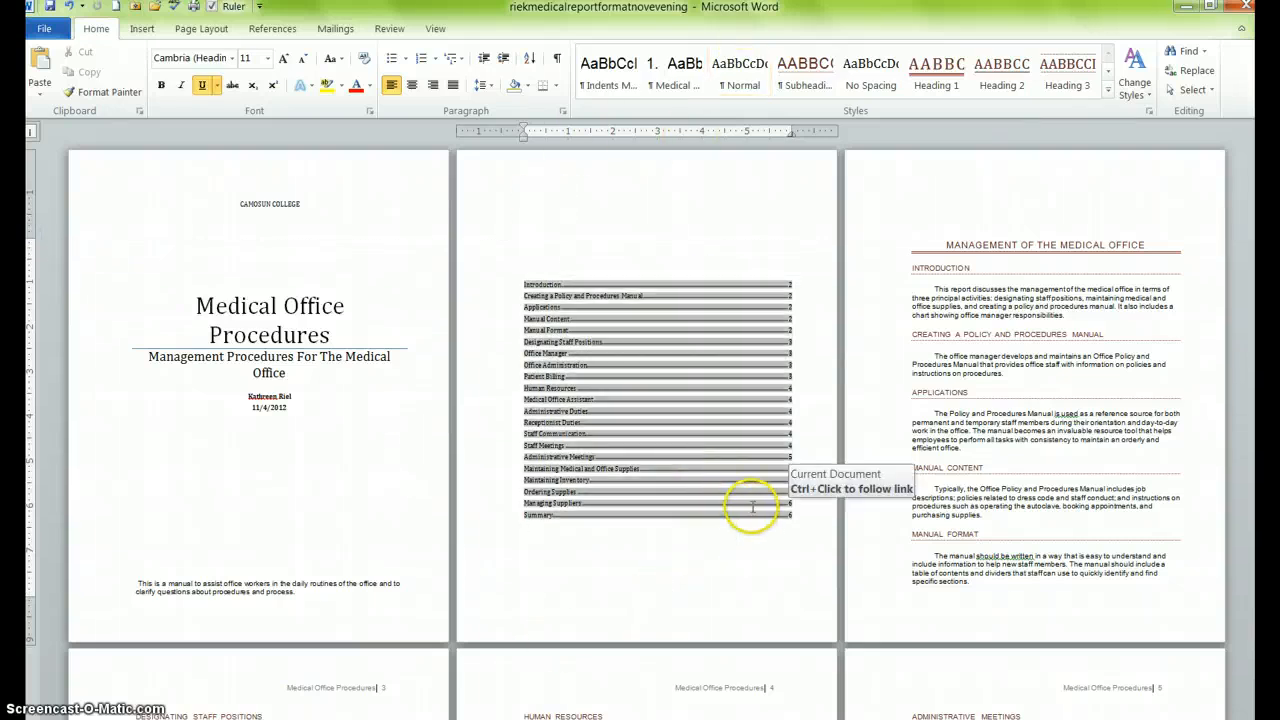
{"action": "left_click", "coordinate": [233, 60]}
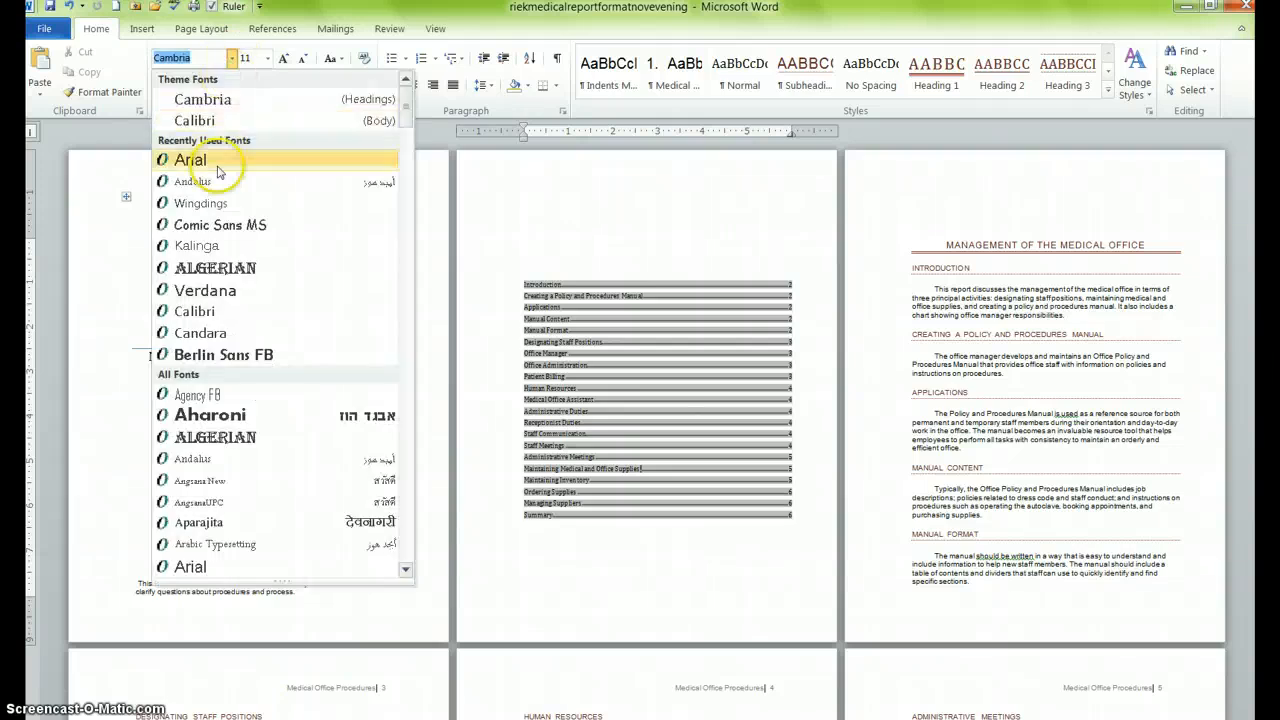
{"action": "left_click", "coordinate": [215, 160]}
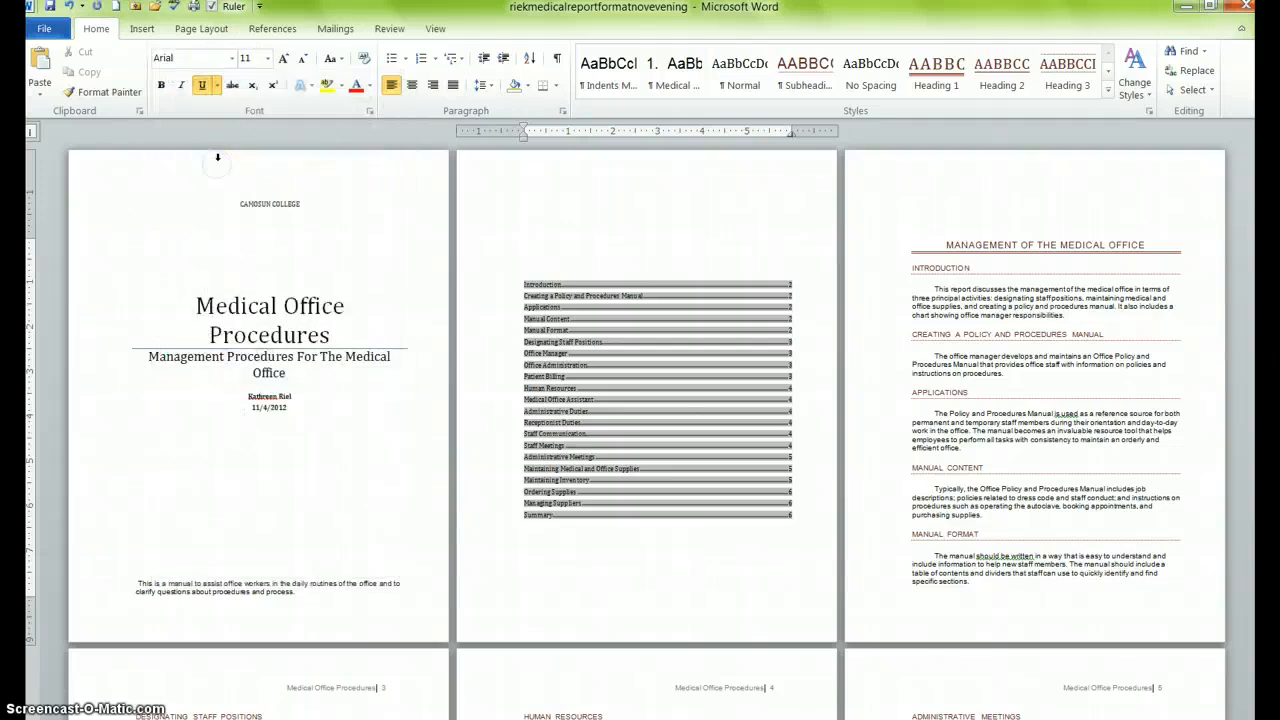
{"action": "left_click", "coordinate": [267, 58]}
Select all table of contents entries from Introduction to Summary and set their font to Arial.
{"action": "left_click", "coordinate": [514, 271]}
{"action": "left_click_drag", "start_coordinate": [648, 362], "coordinate": [673, 382]}
{"action": "left_click", "coordinate": [586, 308]}
{"action": "left_click_drag", "start_coordinate": [514, 277], "coordinate": [809, 522]}
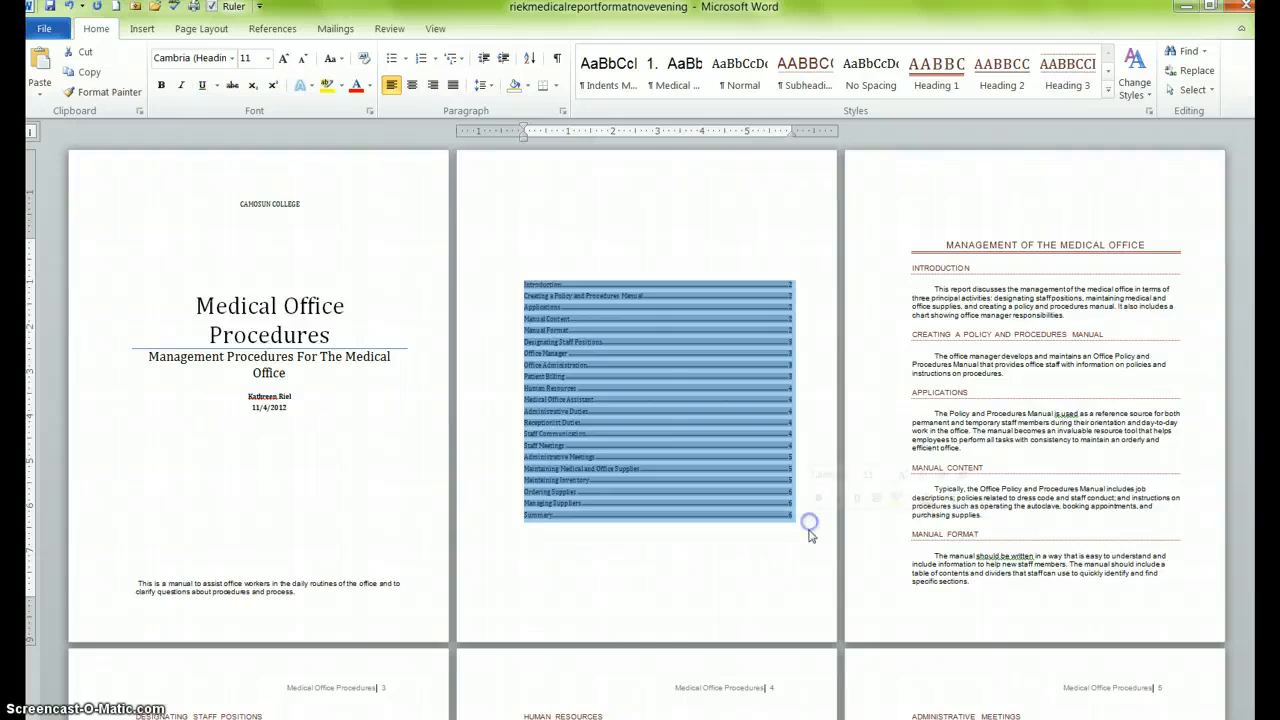
{"action": "left_click", "coordinate": [231, 58]}
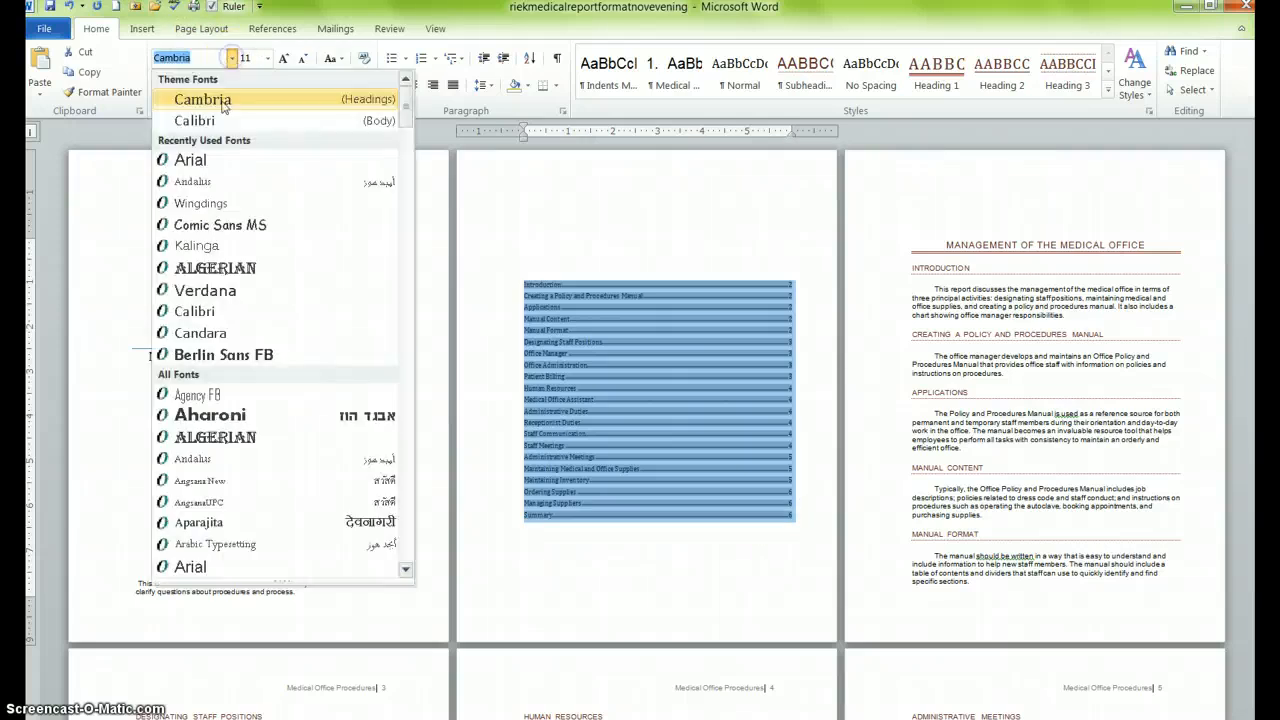
{"action": "left_click", "coordinate": [225, 163]}
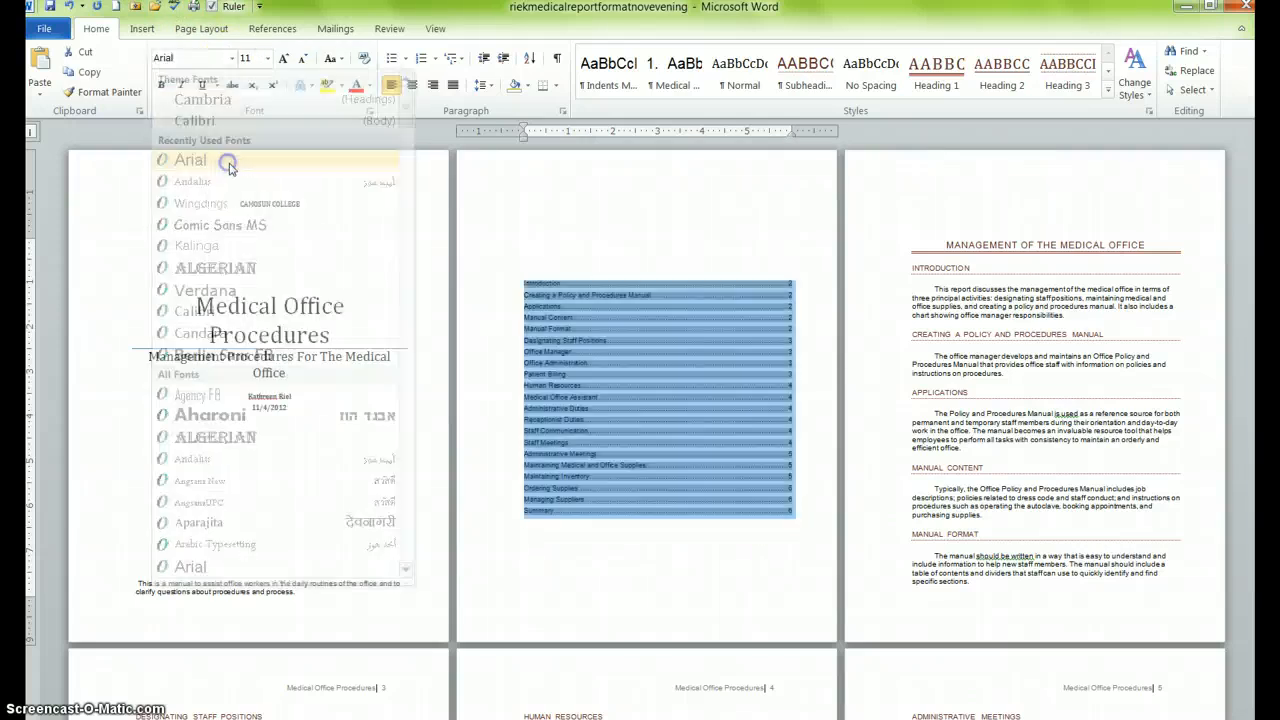
Set the font size of all the selected table of contents entries to 12.
{"action": "left_click", "coordinate": [267, 58]}
{"action": "left_click", "coordinate": [247, 141]}
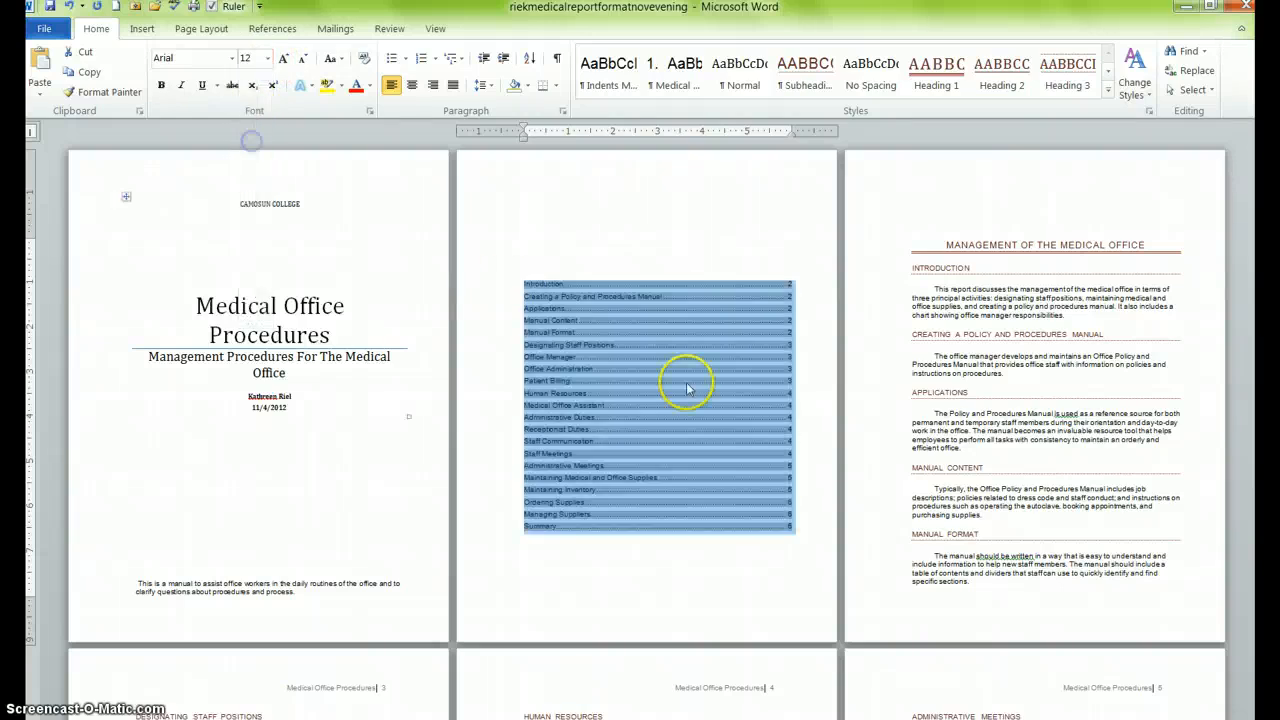
{"action": "left_click", "coordinate": [816, 416]}
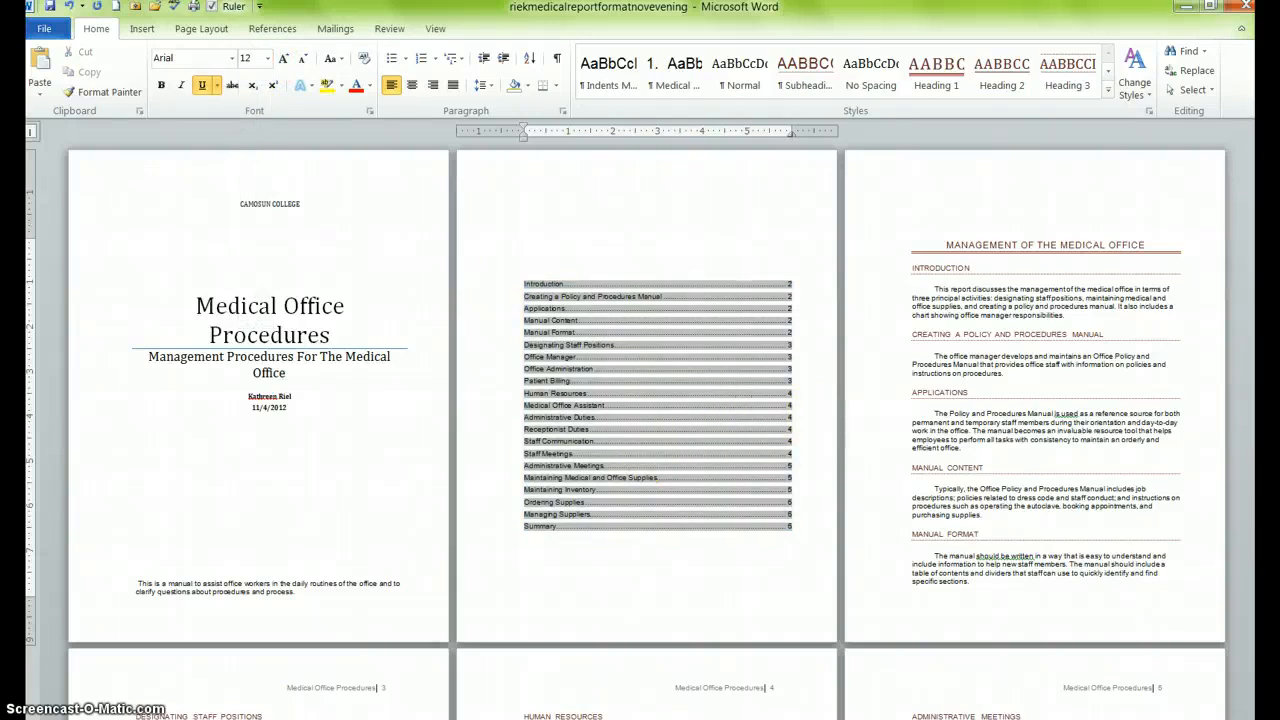
Add the title "Table of Contents" in the Heading 2 style to the Section 2 header above the contents list.
{"action": "scroll", "coordinate": [640, 430], "scroll_direction": "up", "scroll_amount": 2}
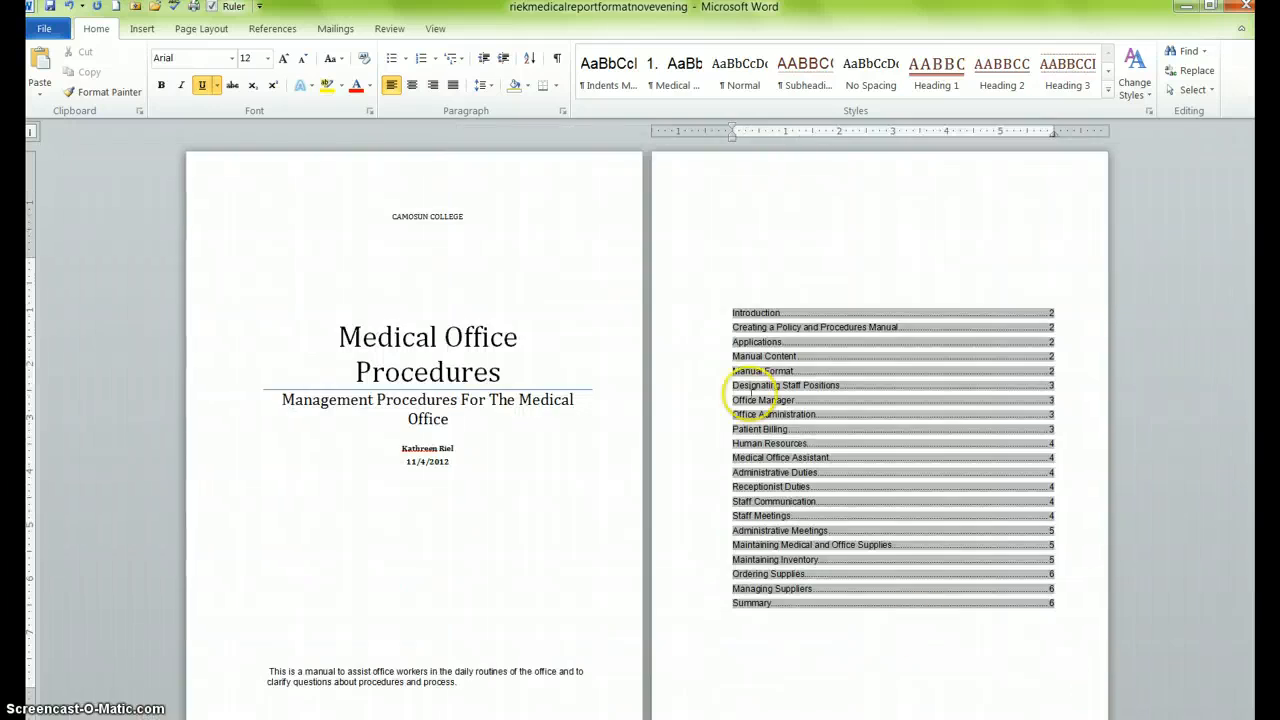
{"action": "double_click", "coordinate": [783, 198]}
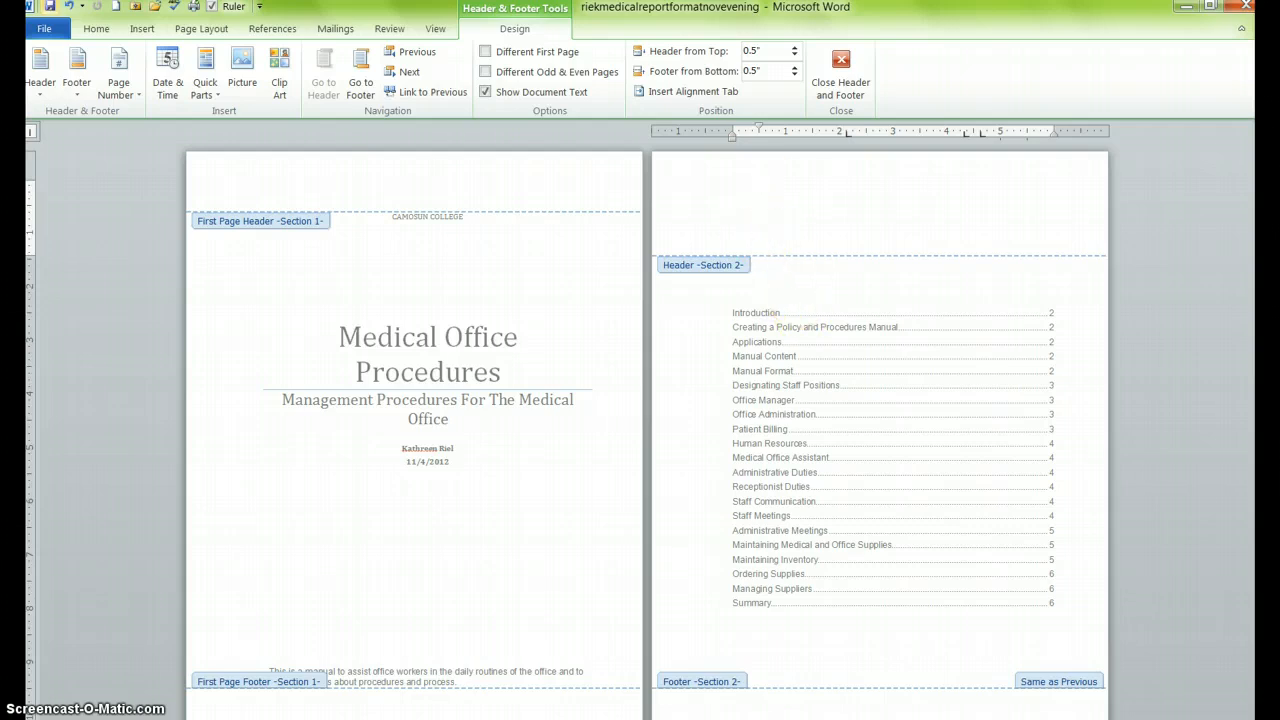
{"action": "left_click", "coordinate": [96, 29]}
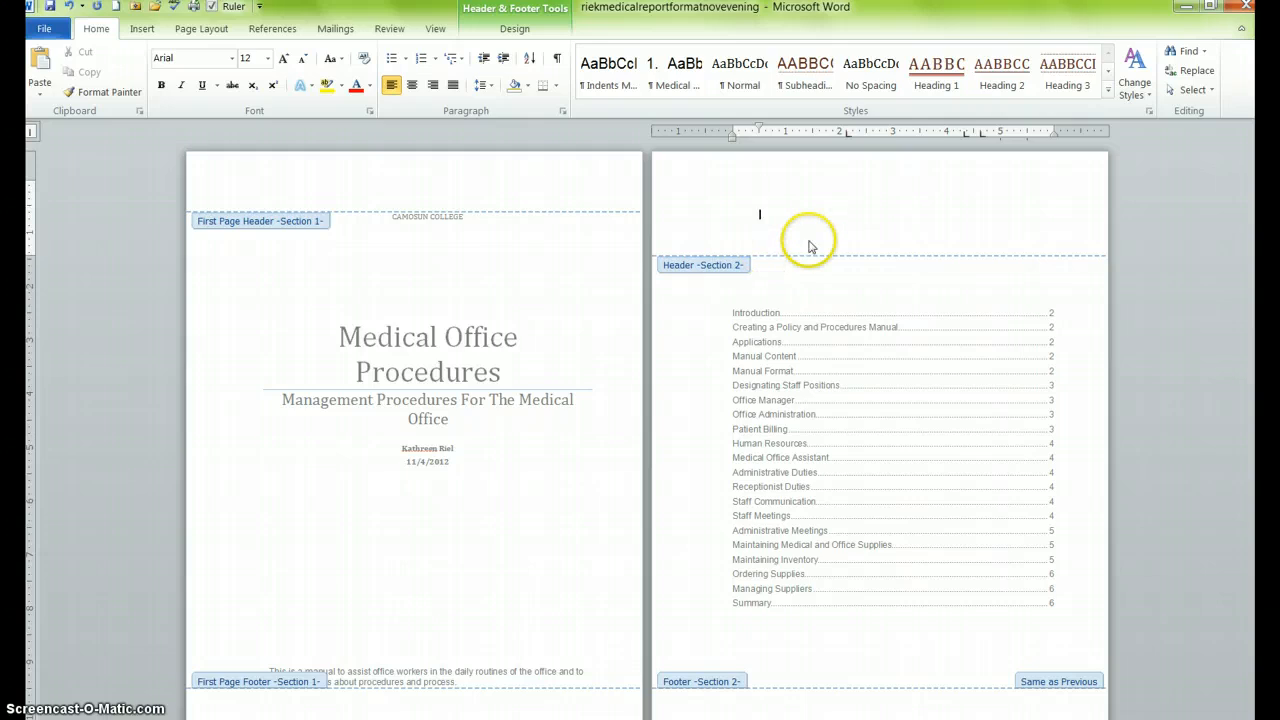
{"action": "left_click", "coordinate": [1013, 85]}
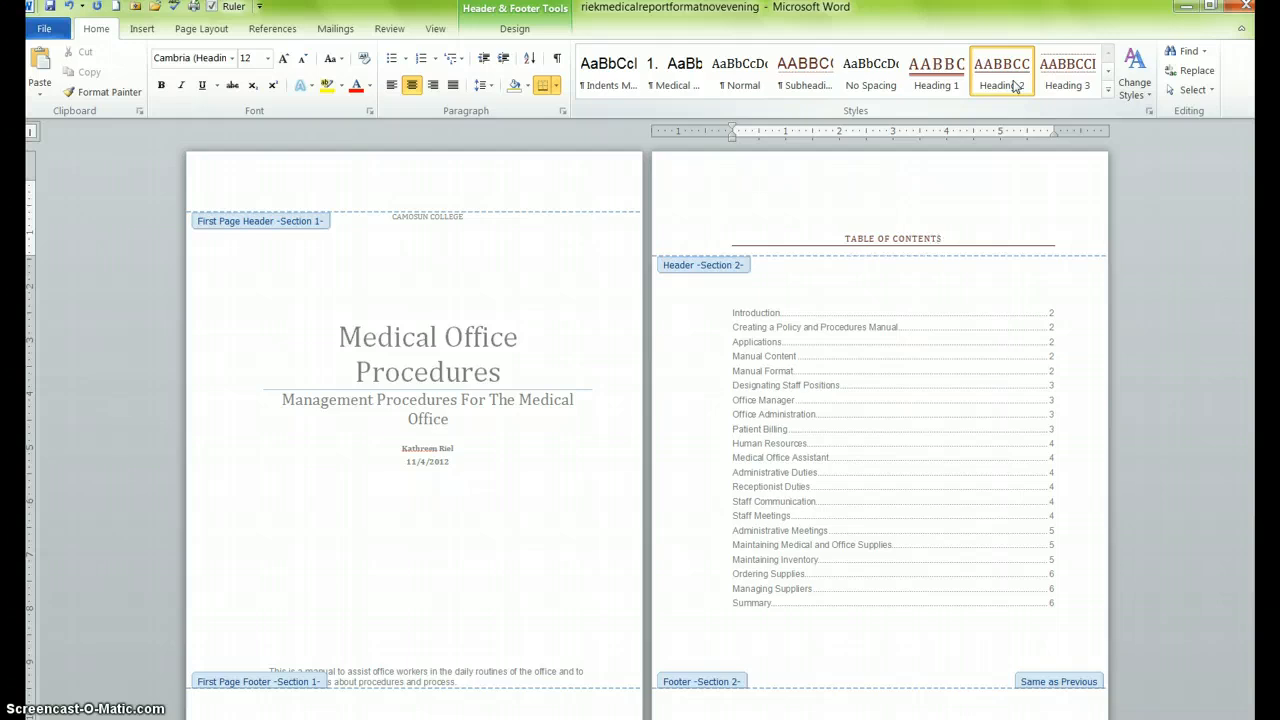
{"action": "double_click", "coordinate": [906, 287]}
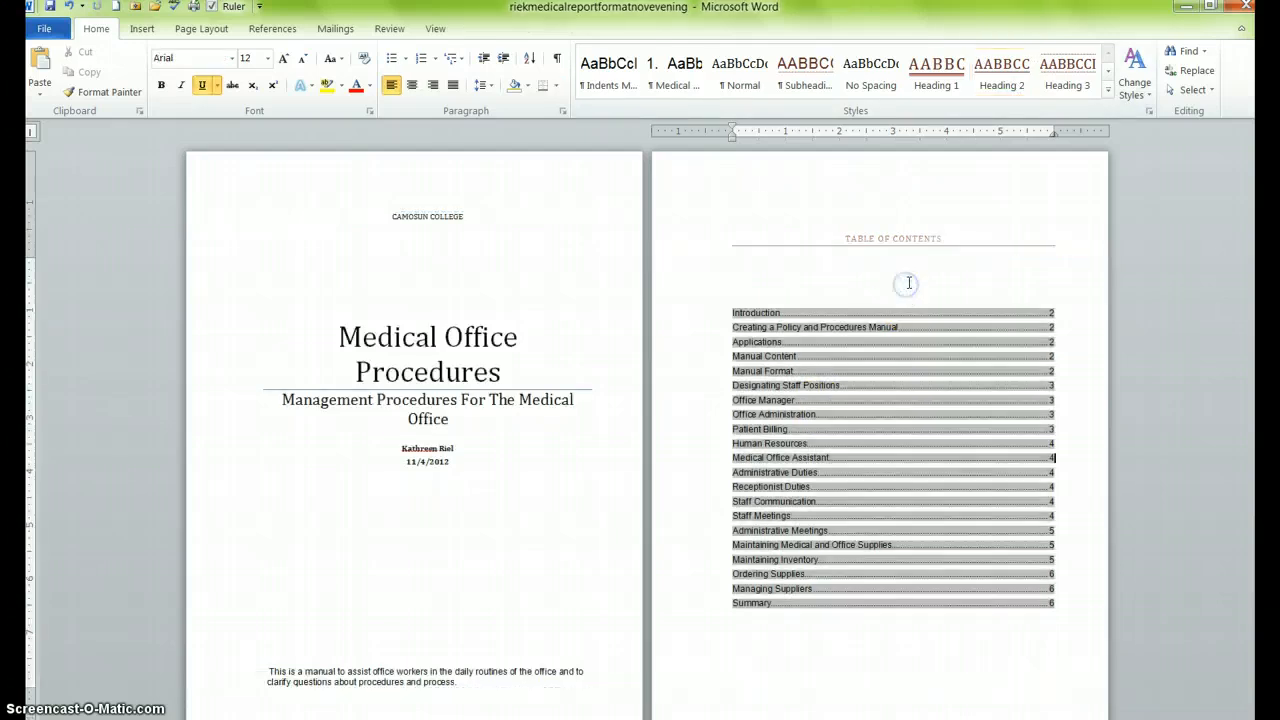
Compare the page numbers in the table of contents with the headings and page numbers throughout the report.
{"action": "scroll", "coordinate": [1045, 500], "scroll_direction": "down", "scroll_amount": 2}
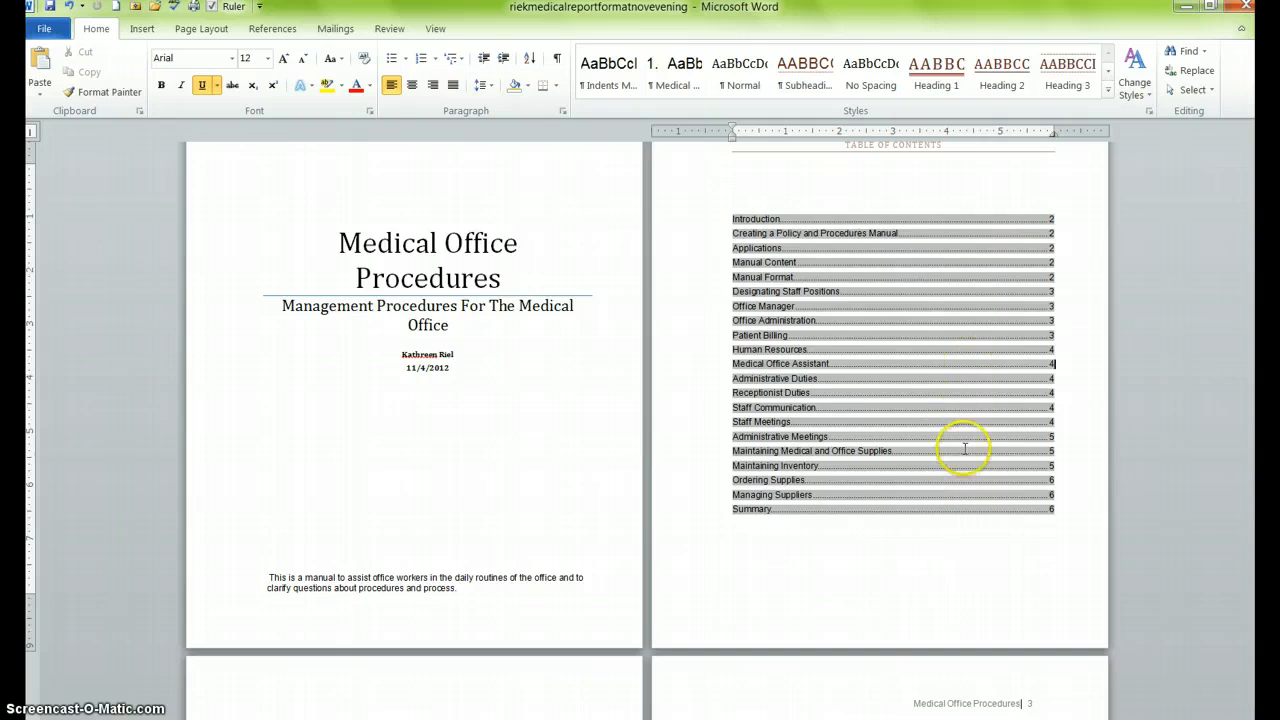
{"action": "scroll", "coordinate": [960, 443], "scroll_direction": "down", "scroll_amount": 1}
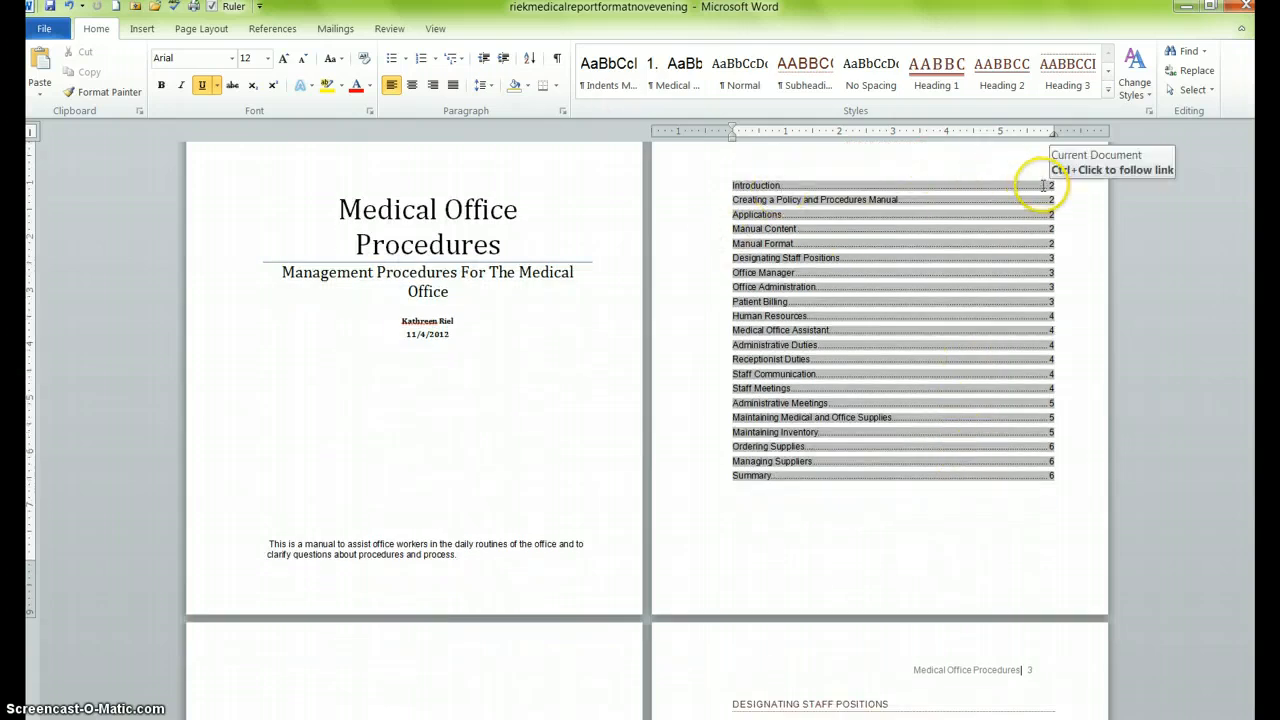
{"action": "scroll", "coordinate": [609, 500], "scroll_direction": "down", "scroll_amount": 5}
{"action": "scroll", "coordinate": [577, 493], "scroll_direction": "down", "scroll_amount": 1}
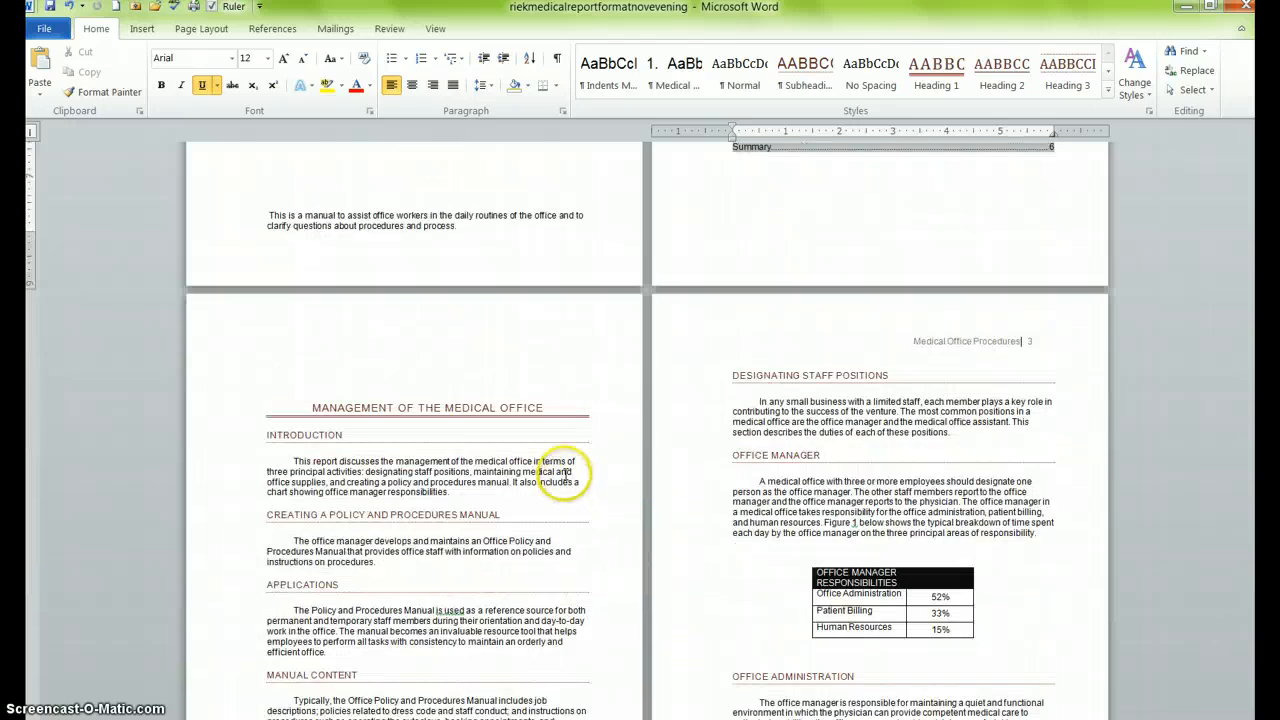
{"action": "scroll", "coordinate": [695, 390], "scroll_direction": "up", "scroll_amount": 1}
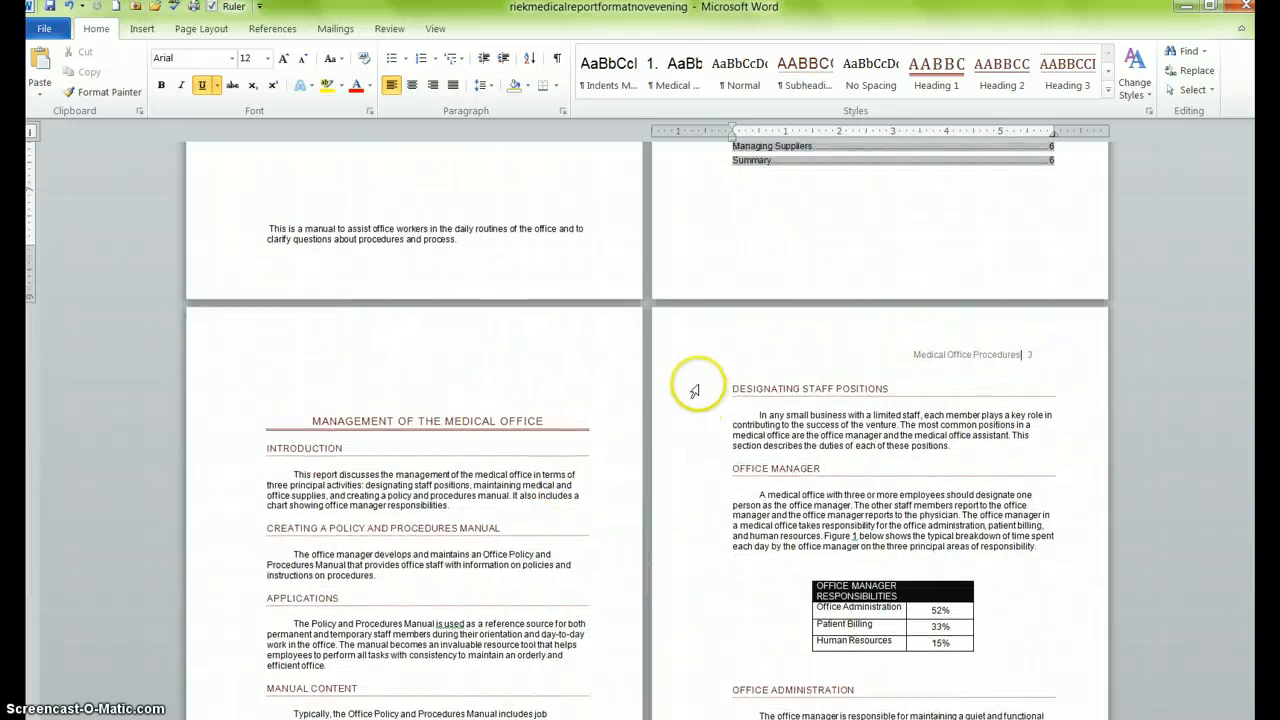
{"action": "scroll", "coordinate": [695, 390], "scroll_direction": "up", "scroll_amount": 3}
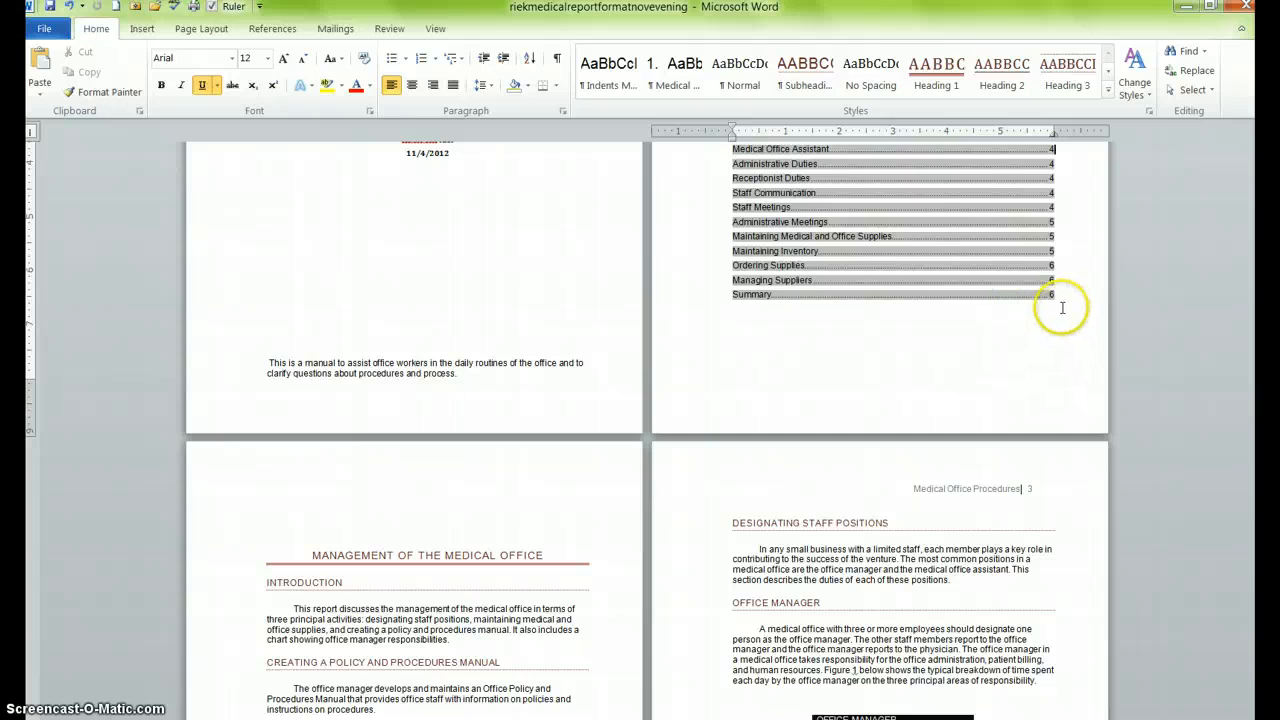
{"action": "scroll", "coordinate": [731, 371], "scroll_direction": "down", "scroll_amount": 20}
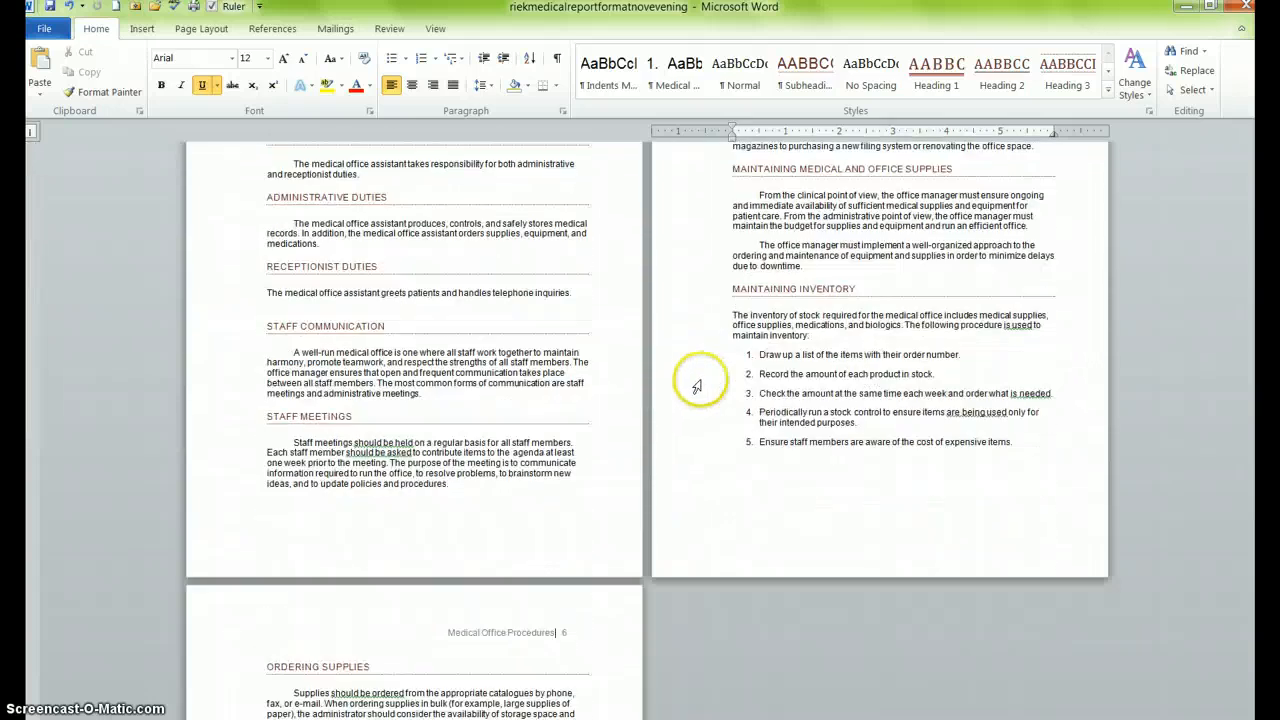
{"action": "scroll", "coordinate": [697, 386], "scroll_direction": "down", "scroll_amount": 3}
{"action": "scroll", "coordinate": [665, 515], "scroll_direction": "up", "scroll_amount": 12}
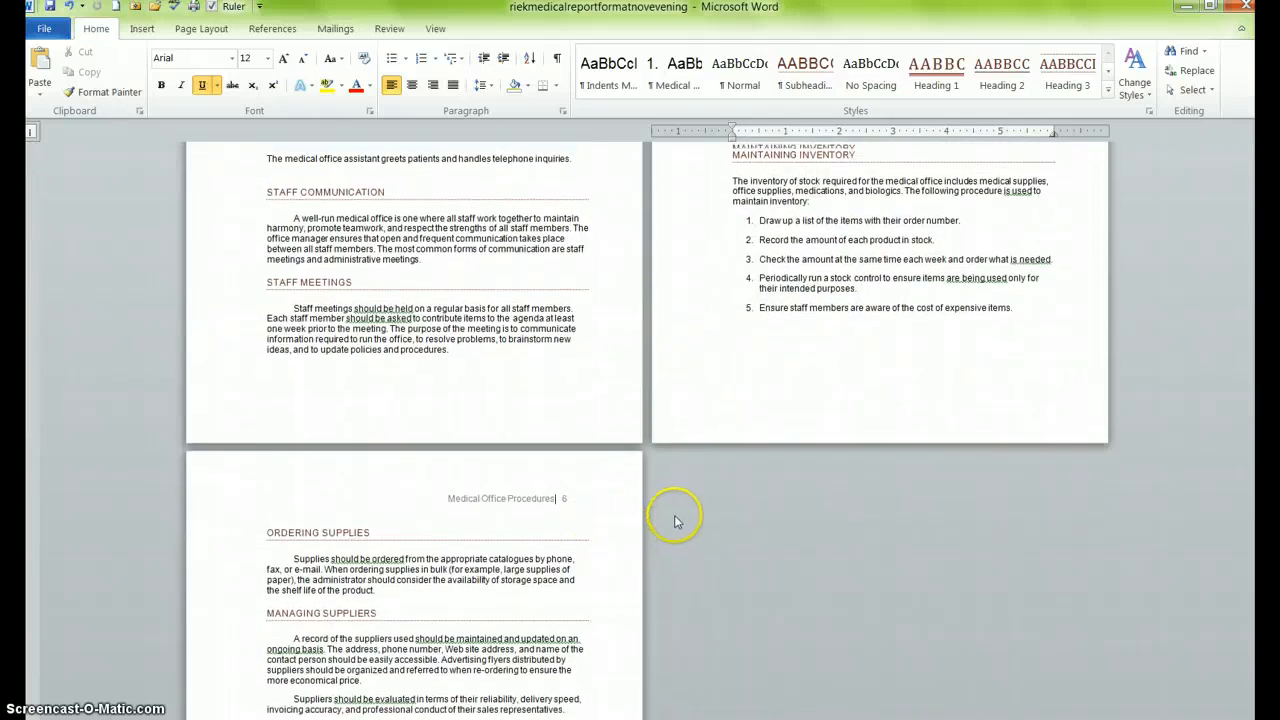
{"action": "scroll", "coordinate": [665, 515], "scroll_direction": "up", "scroll_amount": 9}
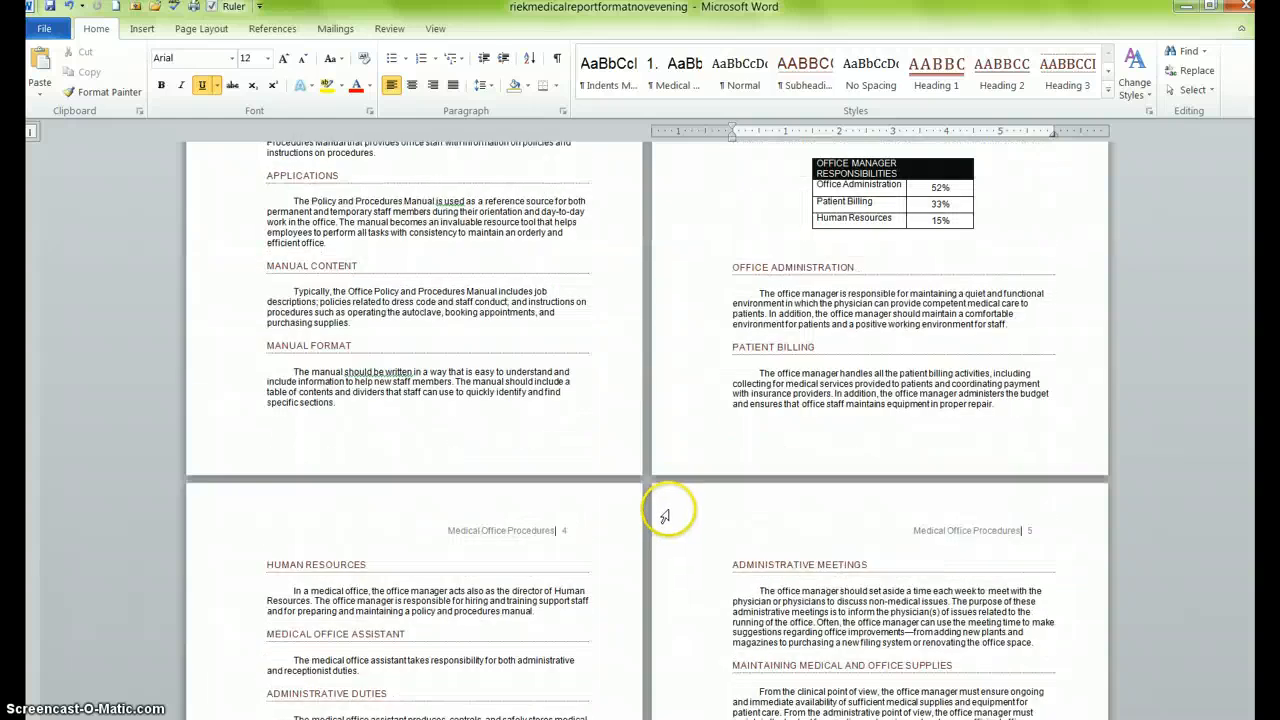
{"action": "scroll", "coordinate": [683, 510], "scroll_direction": "up", "scroll_amount": 6}
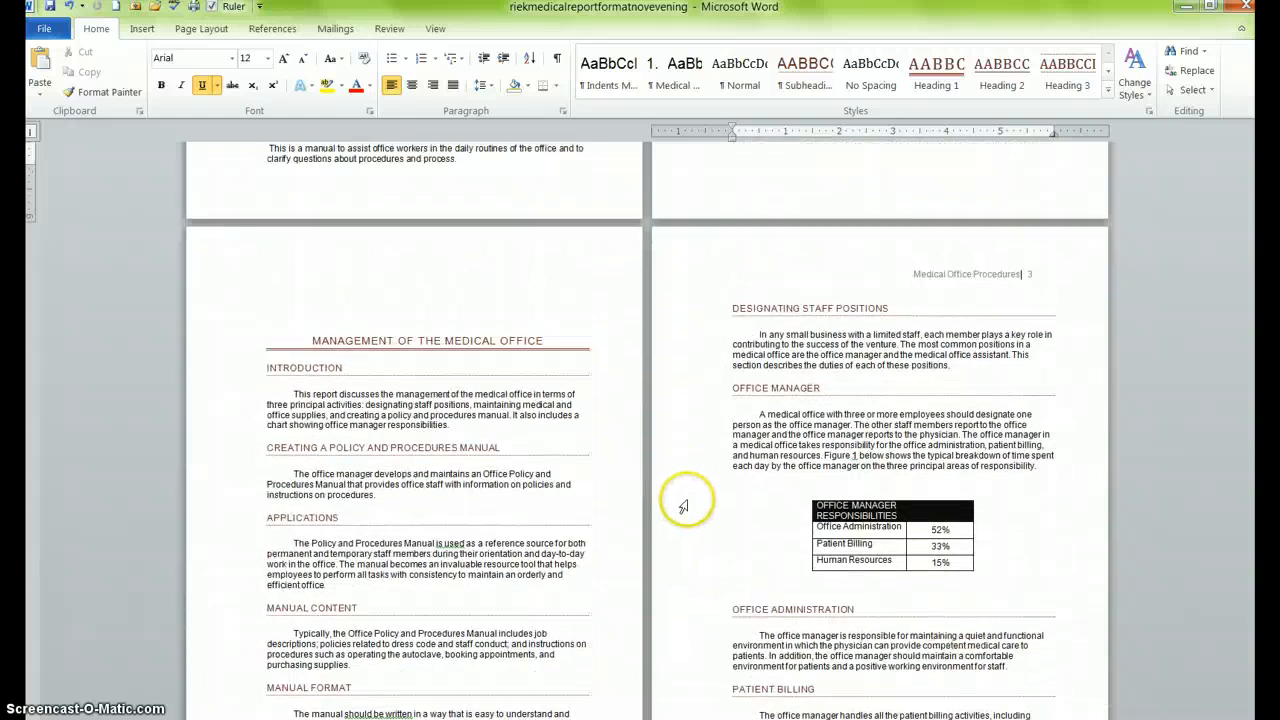
{"action": "scroll", "coordinate": [688, 502], "scroll_direction": "up", "scroll_amount": 6}
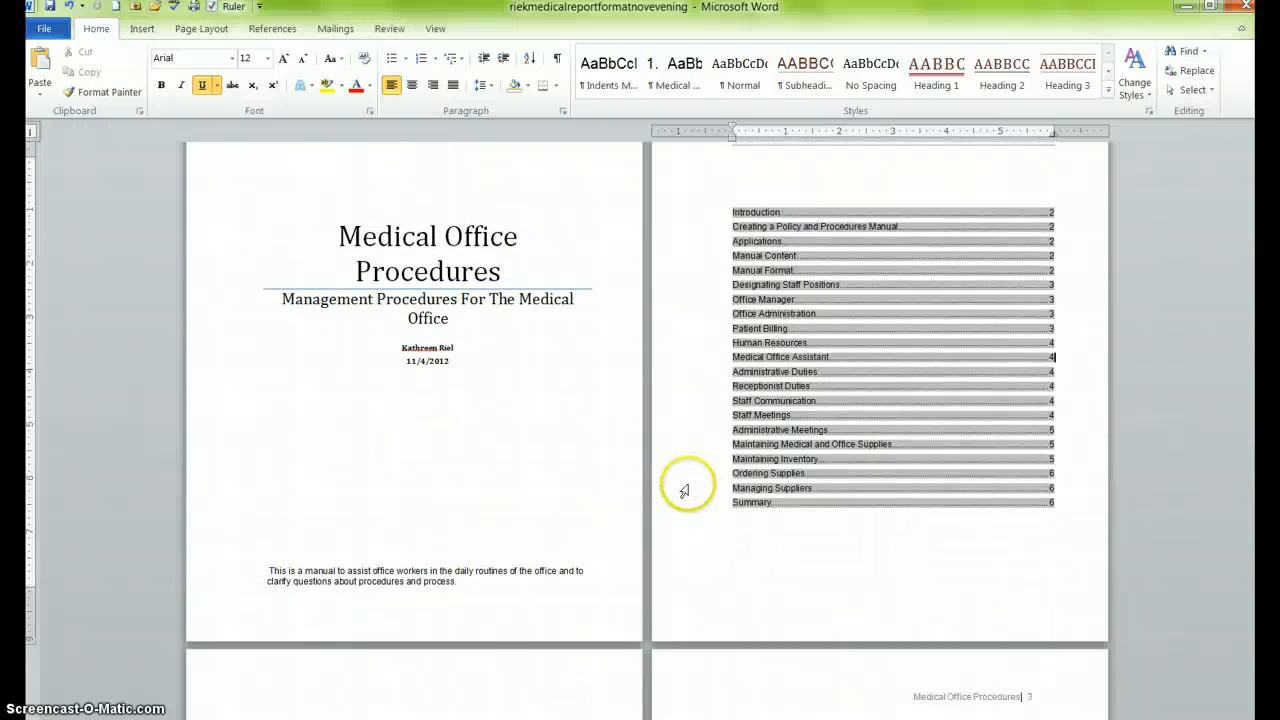
{"action": "left_click", "coordinate": [842, 654]}
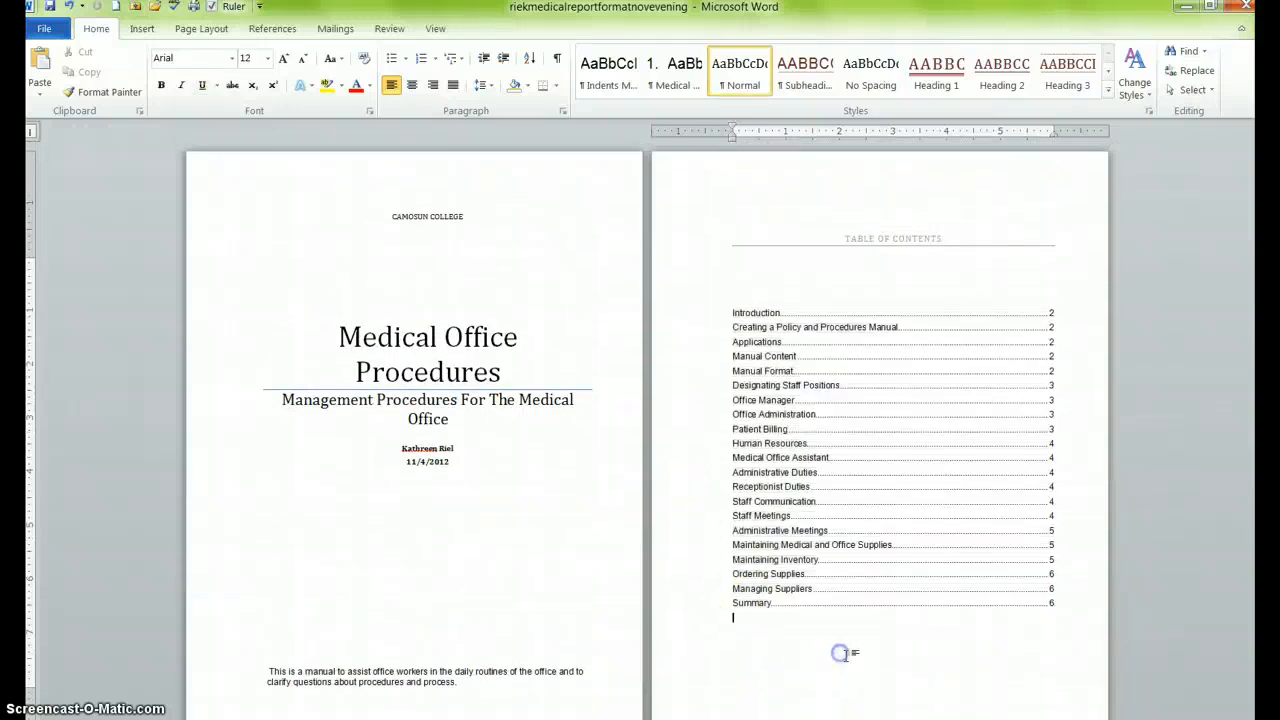